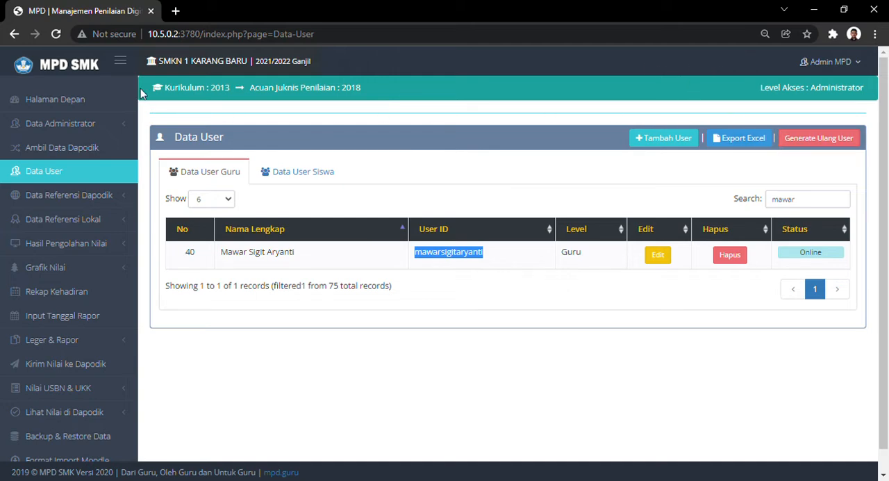
- Log out of the administrator account
scroll(122, 389, down, 2)
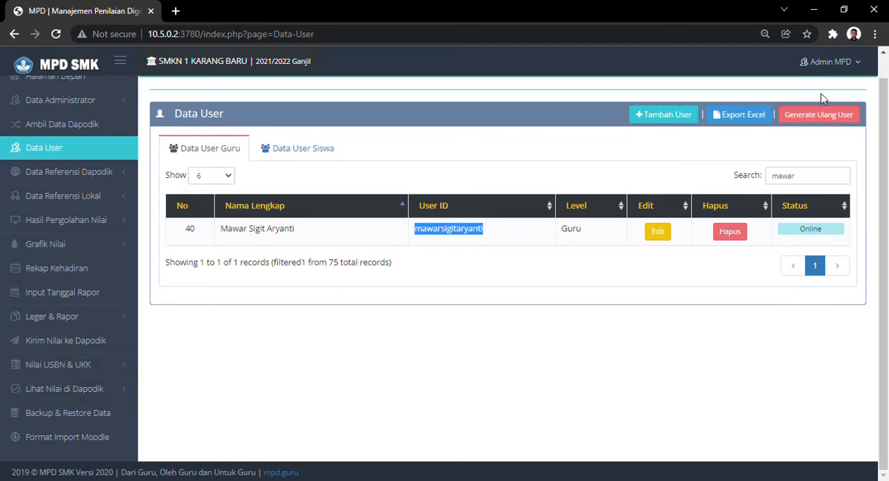
click(876, 63)
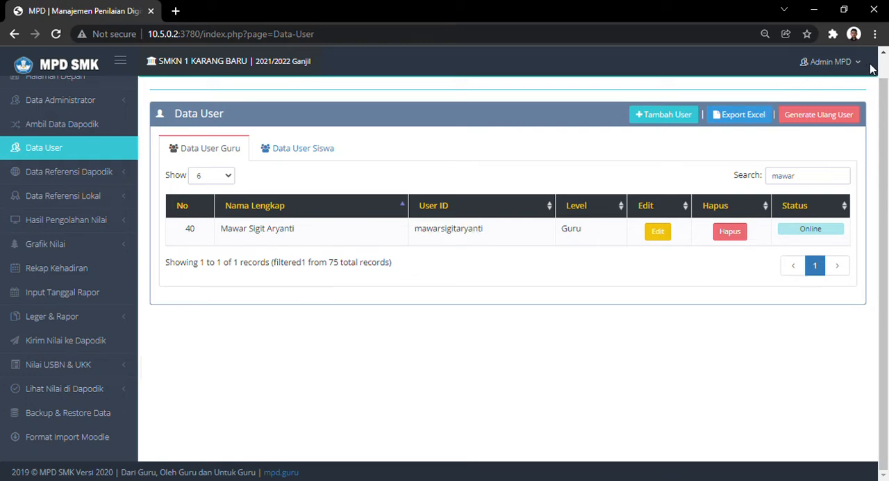
key(ctrl+minus)
key(ctrl+minus)
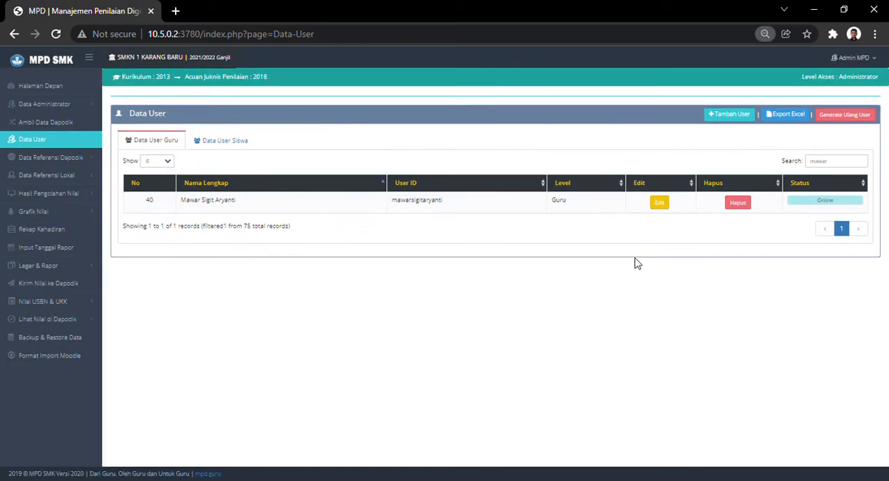
click(853, 57)
click(852, 89)
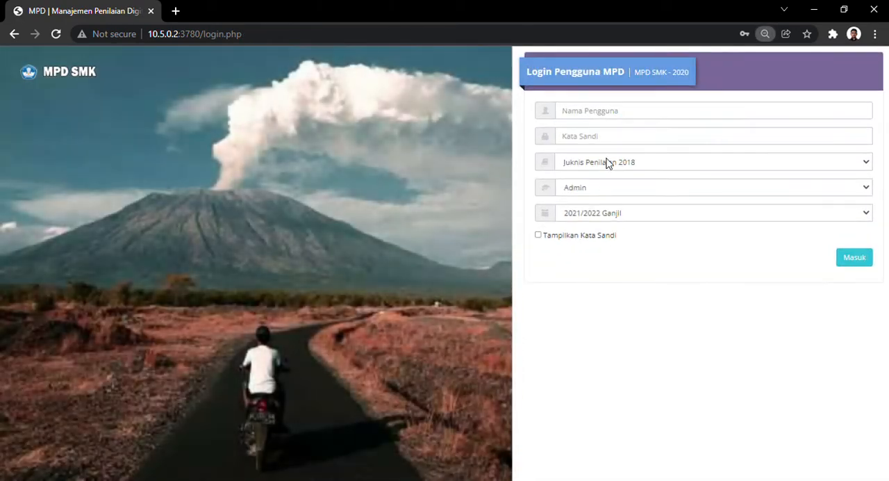
- Log in as Guru Mapel with the teacher's copied user ID and account password, ticking Tampilkan Kata Sandi and keeping semester 2021/2022 Ganjil
click(613, 118)
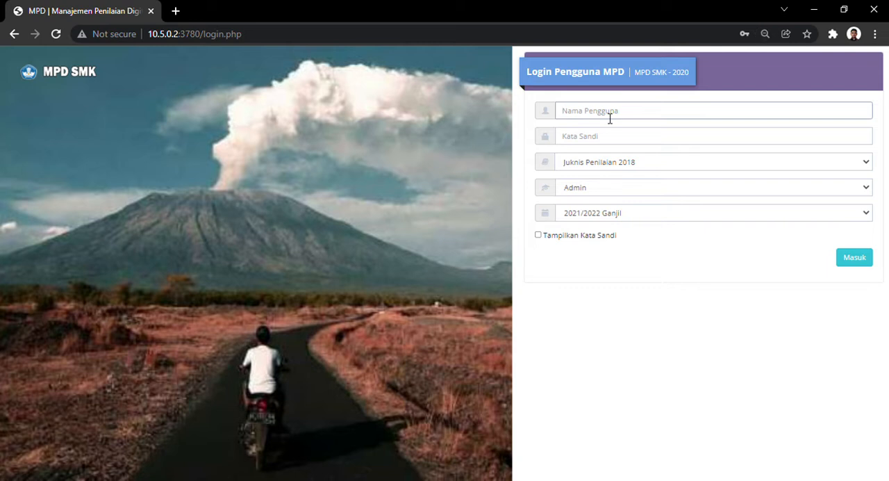
click(610, 147)
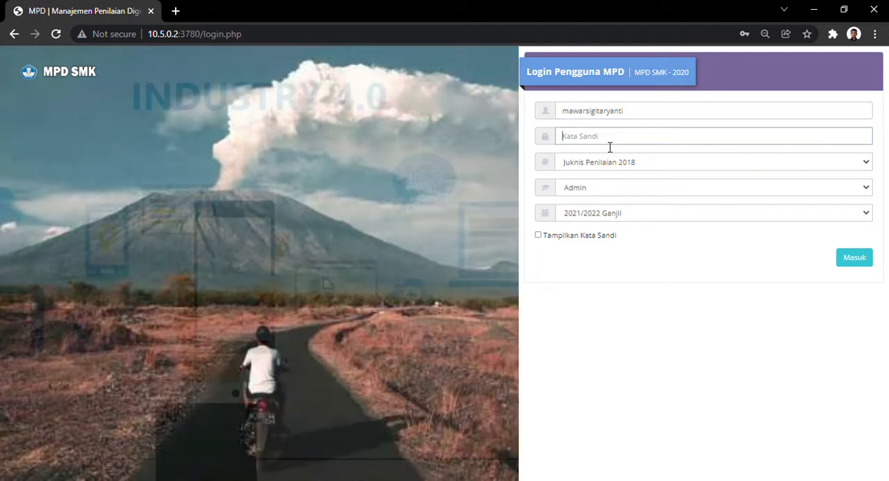
text(•)
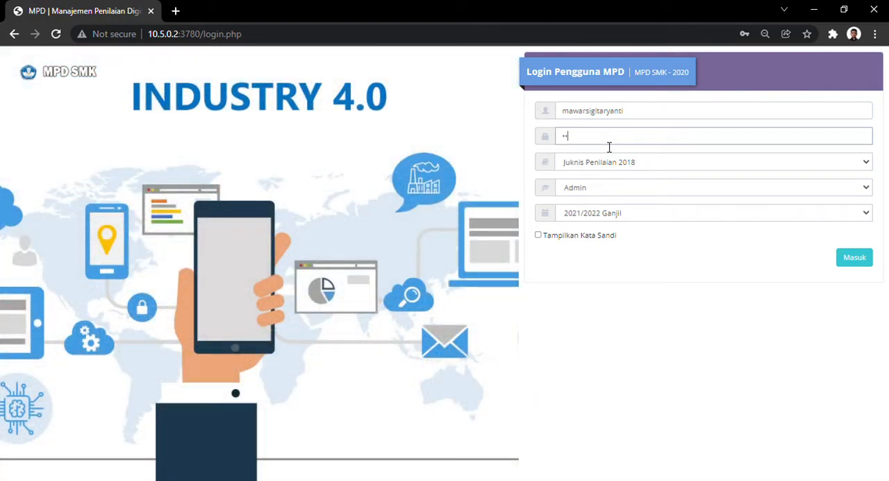
text(23456)
click(538, 235)
click(599, 189)
click(585, 216)
click(852, 258)
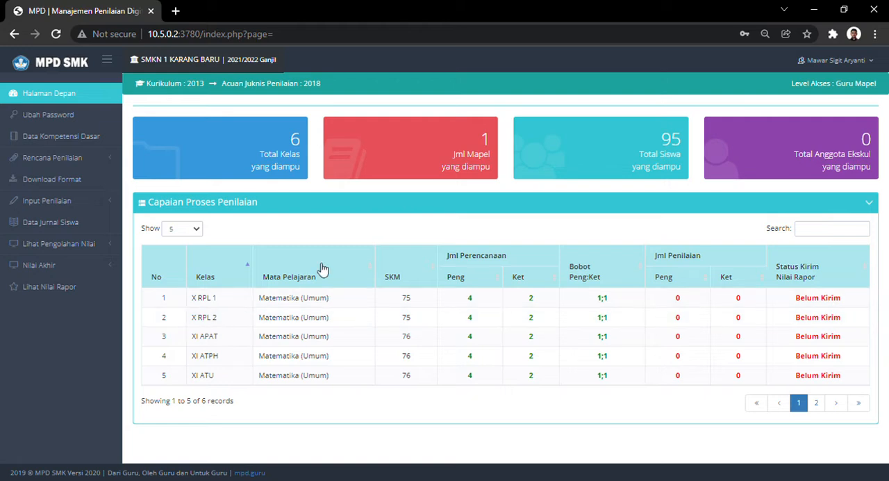
- Switch the logged-in teacher's access level to Wali Kelas and accept the notice
click(876, 66)
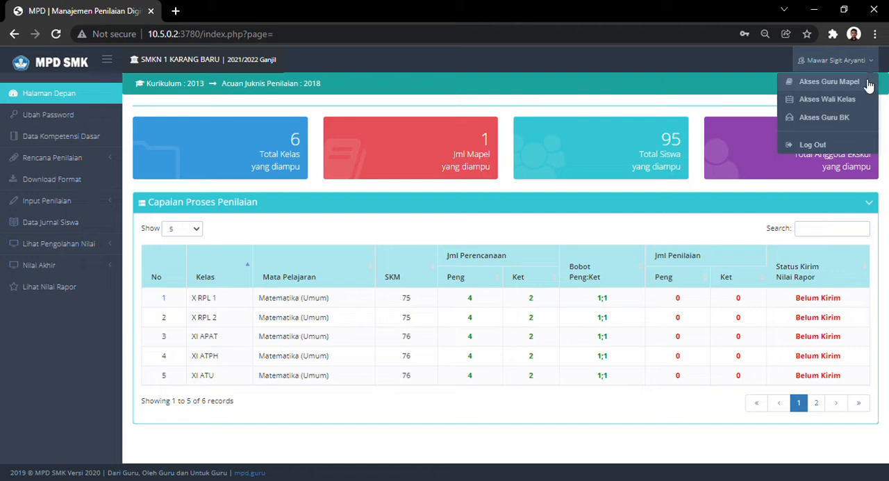
click(849, 100)
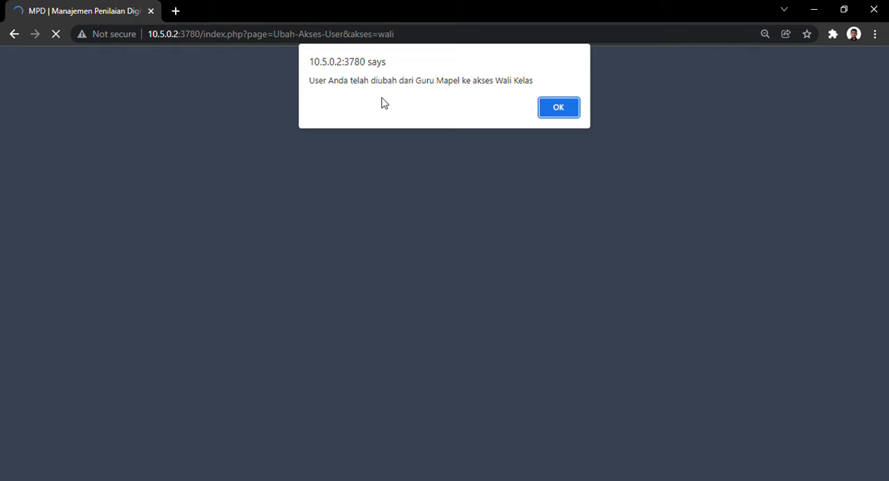
click(558, 107)
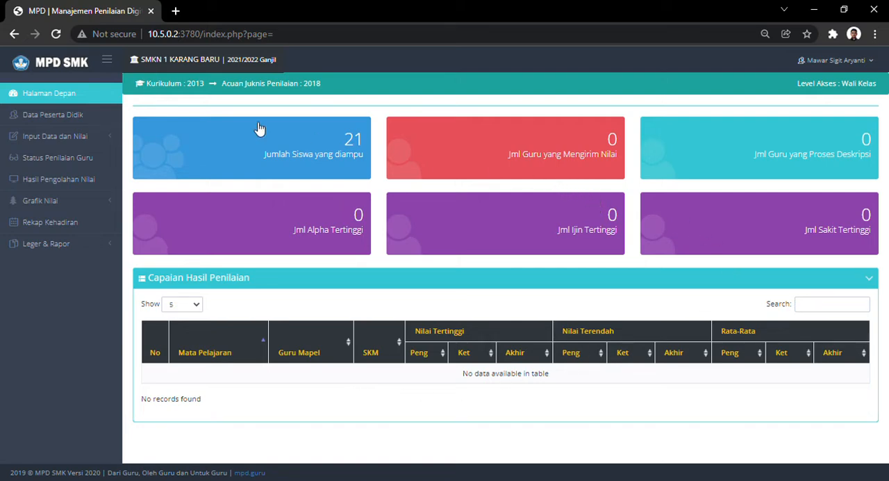
- Open the first student's record for editing in Data Peserta Didik and review all its fields down to Foto Siswa
click(43, 115)
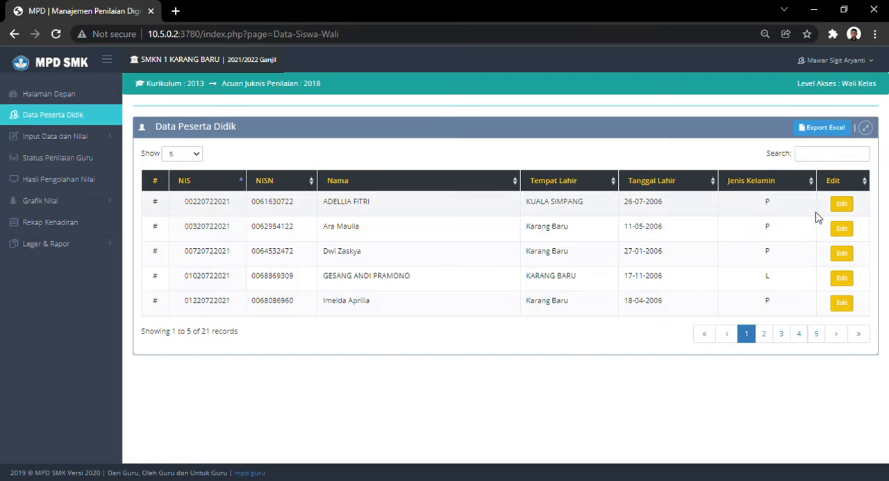
click(842, 204)
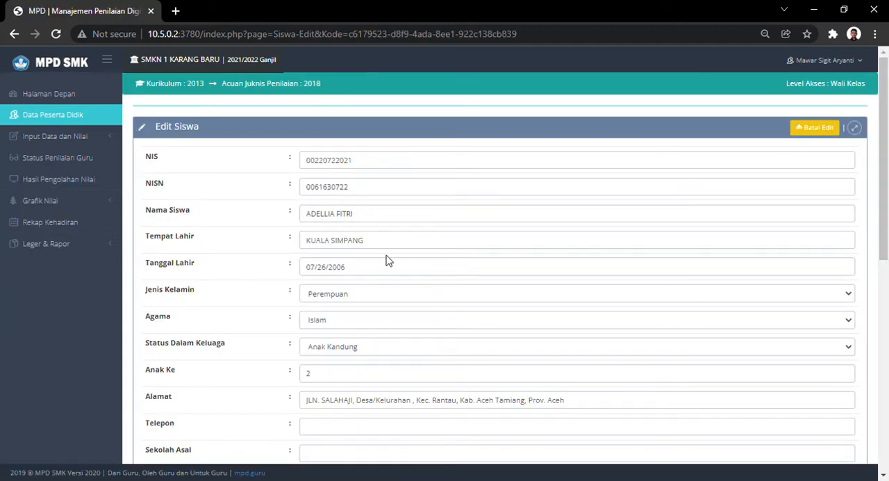
scroll(396, 264, down, 2)
scroll(417, 278, down, 3)
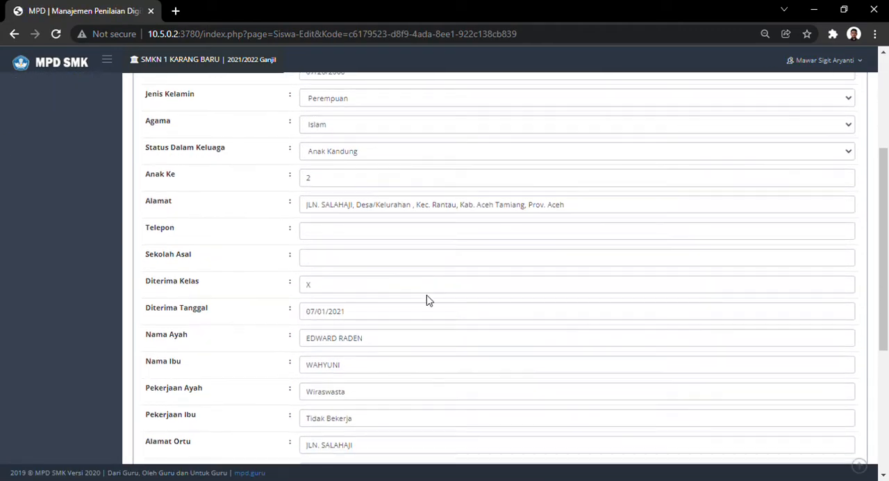
scroll(435, 307, down, 3)
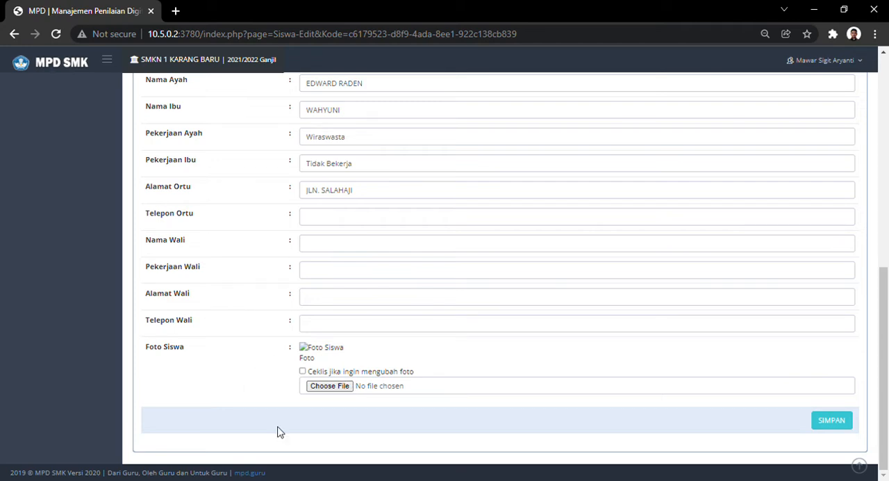
scroll(243, 286, up, 5)
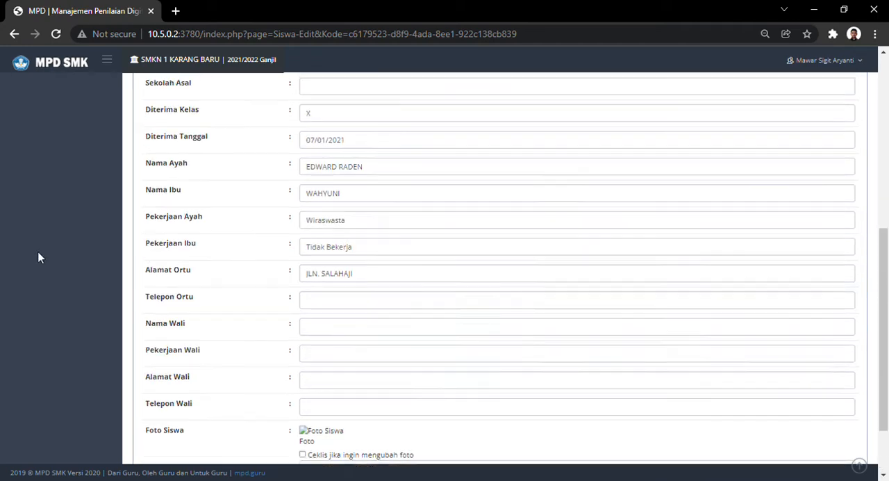
scroll(107, 237, up, 1)
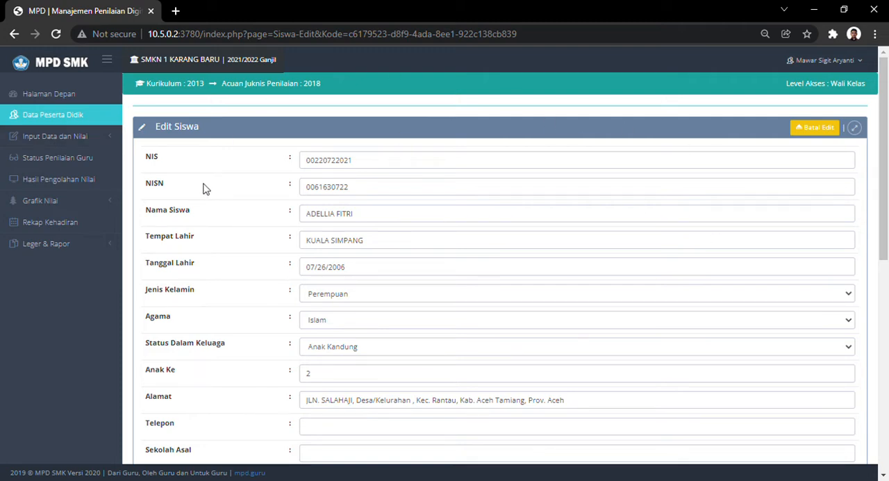
- Open Input Kehadiran Siswa for class X RPL 2 and look through the students' Sakit, Izin and Tanpa Keterangan entries
click(89, 142)
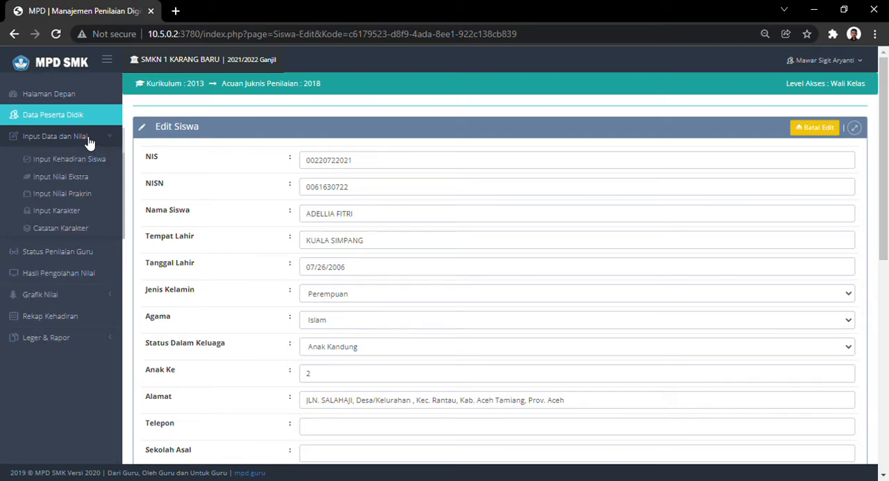
click(39, 161)
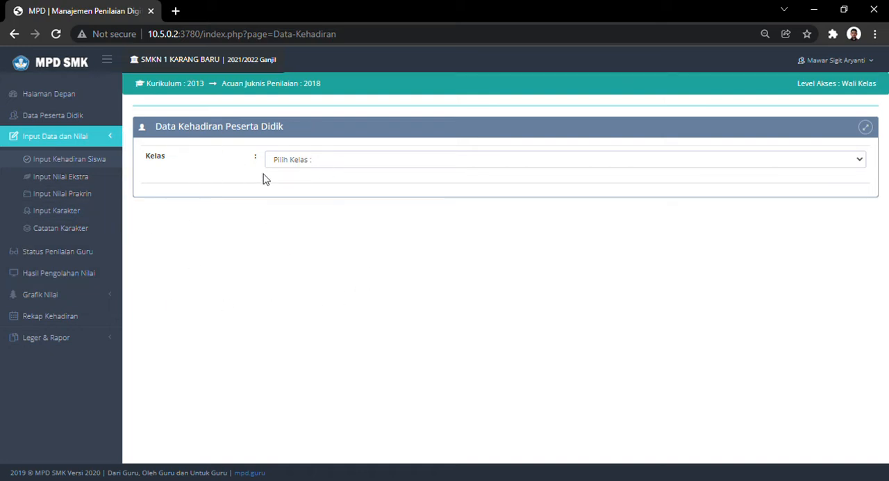
click(288, 189)
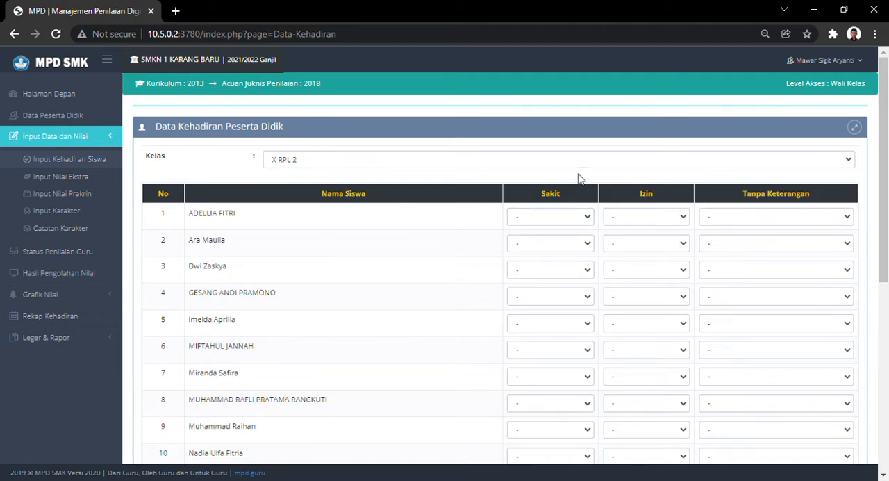
scroll(395, 357, down, 4)
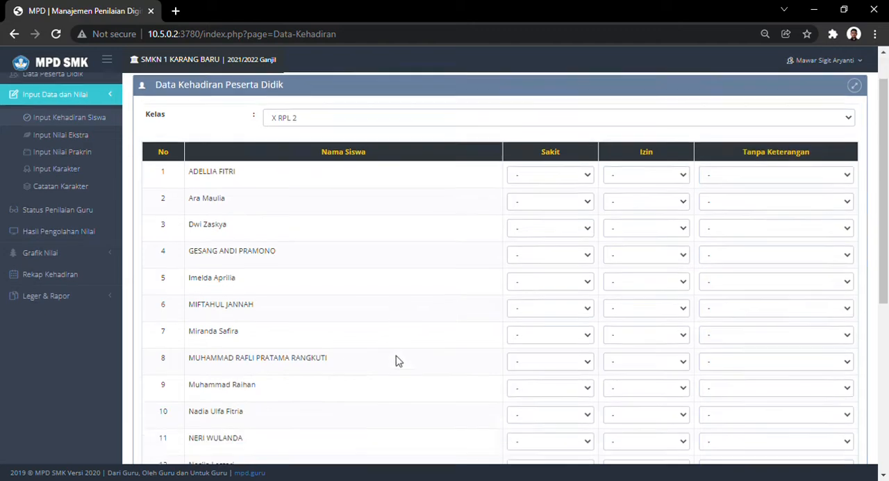
scroll(398, 363, down, 1)
scroll(400, 365, up, 3)
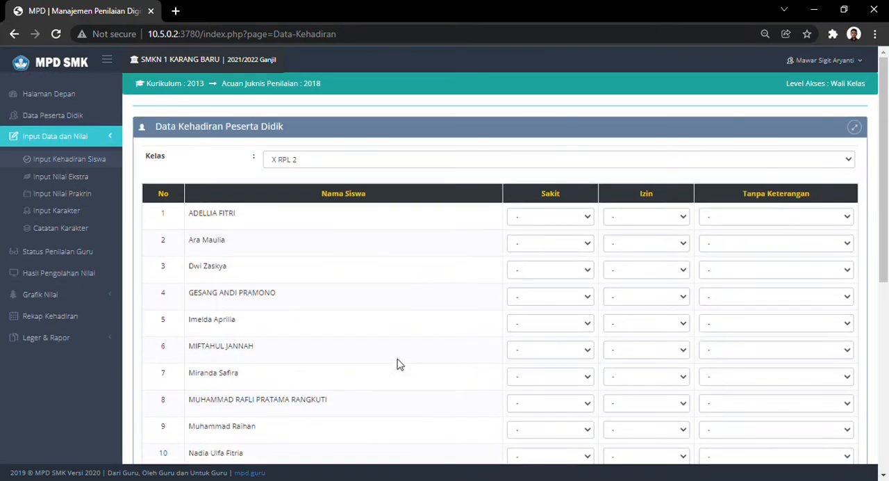
- Open Input Nilai Ekstra for class X RPL 2 and bring up the form for adding extracurricular grades
click(73, 178)
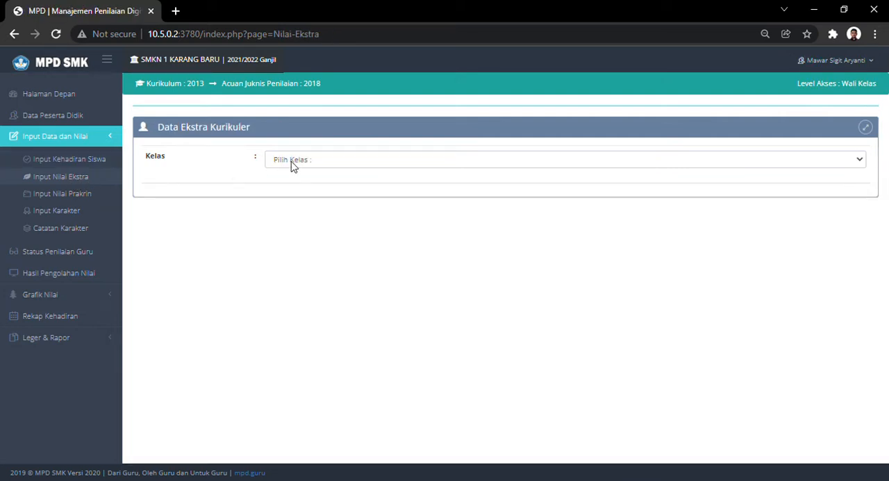
click(314, 159)
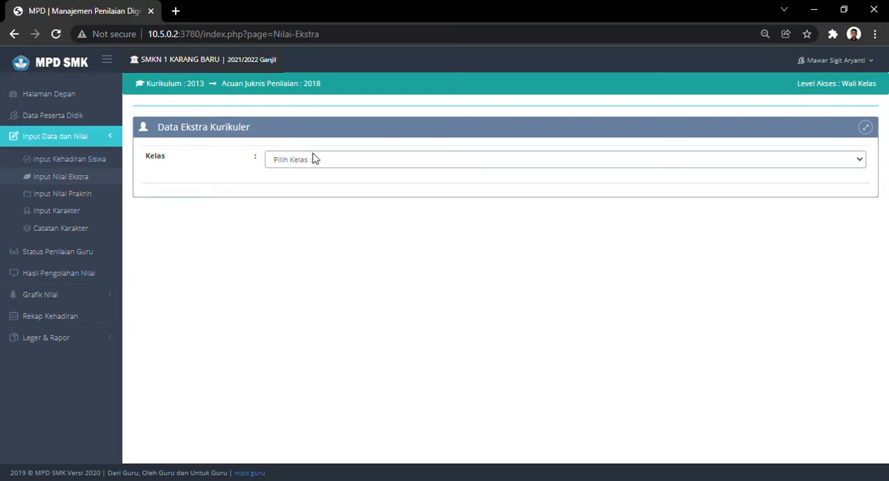
click(284, 187)
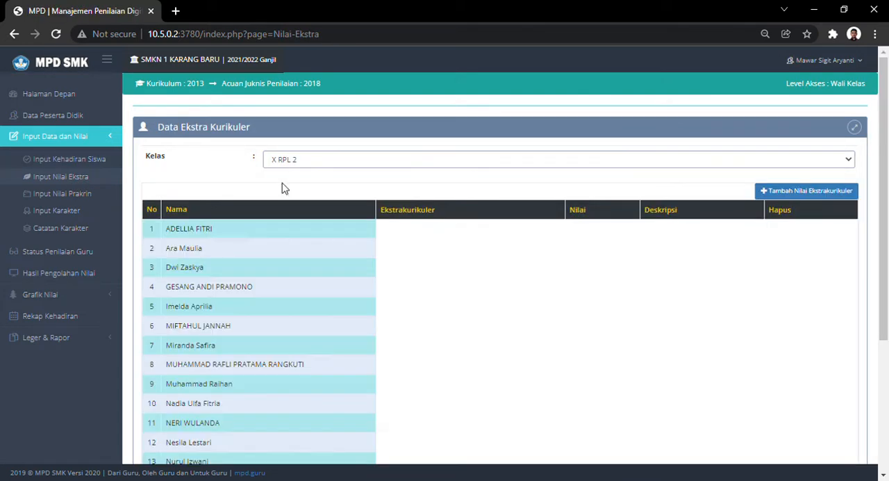
click(792, 192)
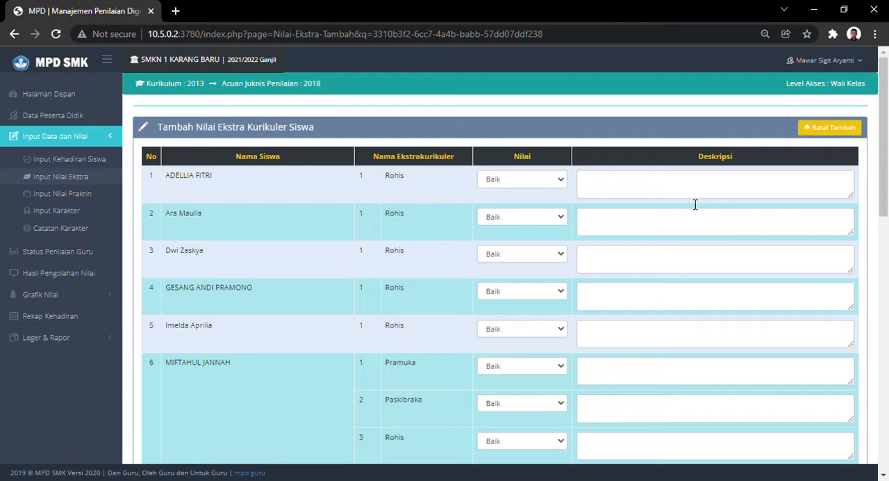
- Examine the Nilai and Deskripsi fields for each student in the extracurricular grade form, down to its save option
click(659, 189)
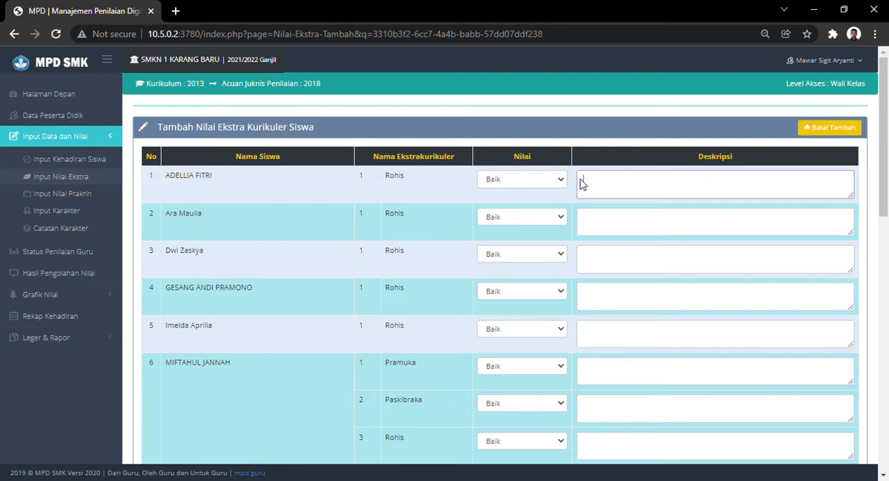
click(559, 185)
click(611, 193)
scroll(625, 236, down, 2)
scroll(625, 236, up, 1)
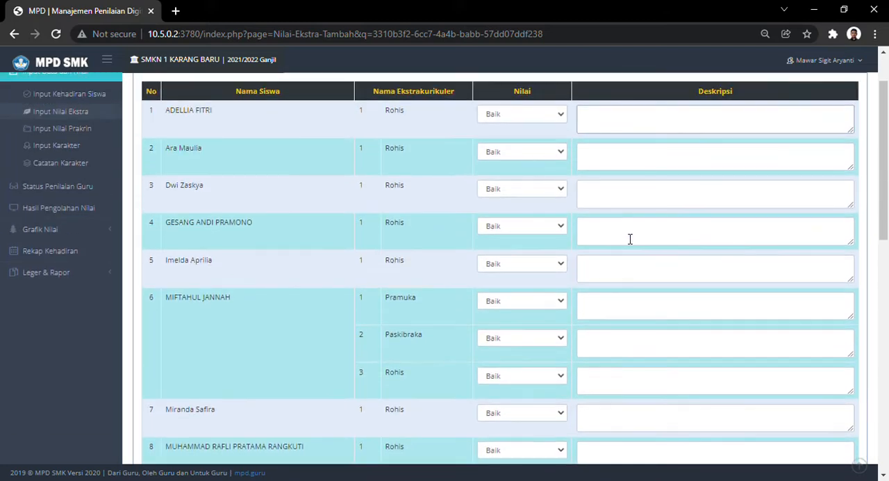
scroll(630, 239, up, 1)
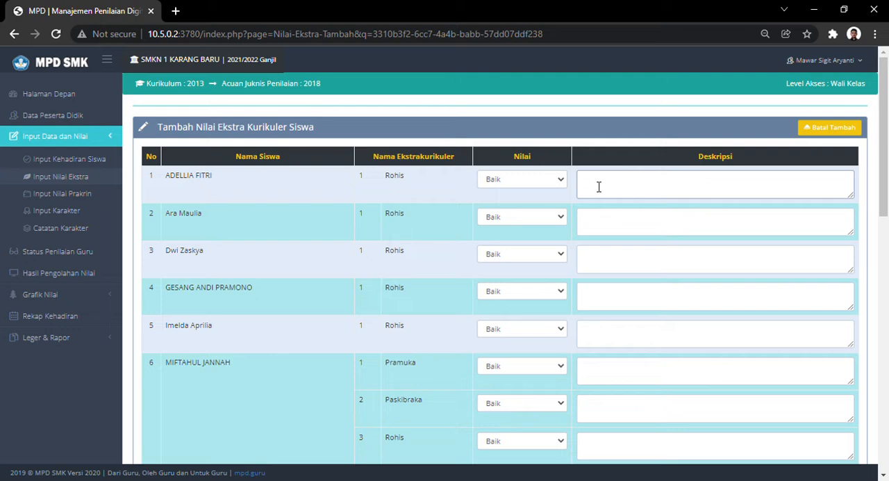
click(593, 228)
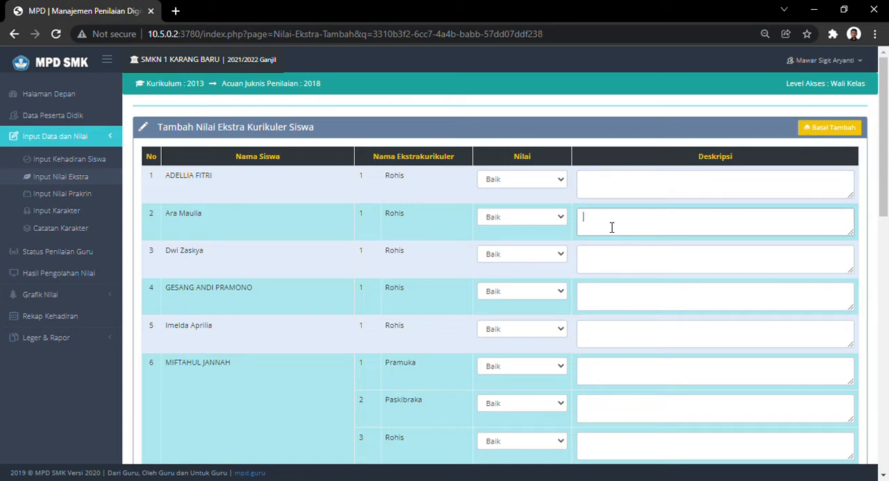
scroll(598, 229, down, 5)
scroll(613, 230, up, 5)
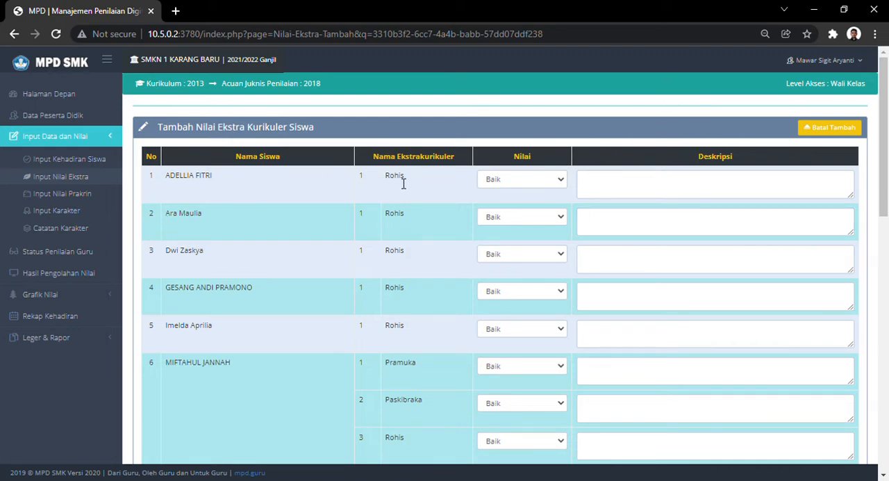
scroll(437, 206, down, 3)
scroll(437, 206, down, 8)
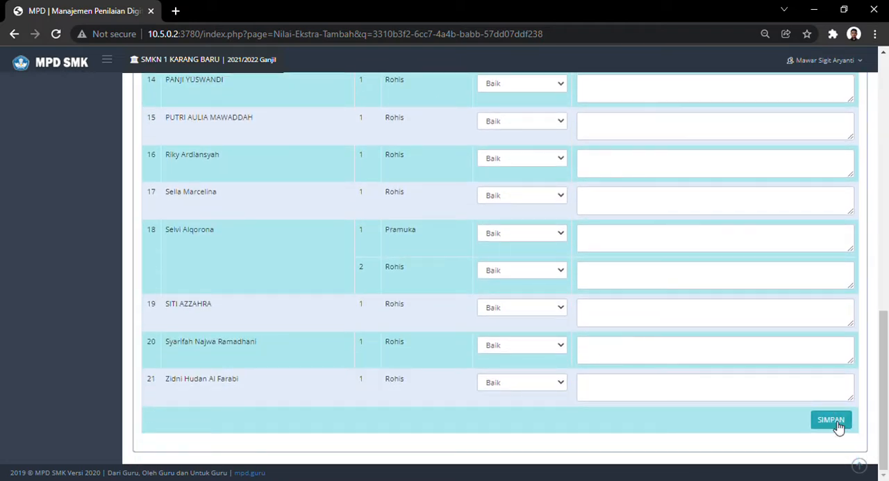
scroll(459, 340, up, 10)
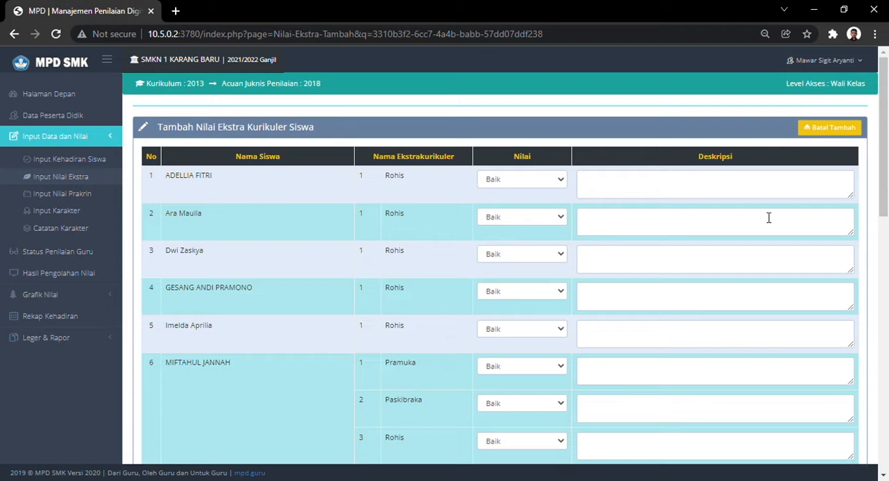
click(635, 194)
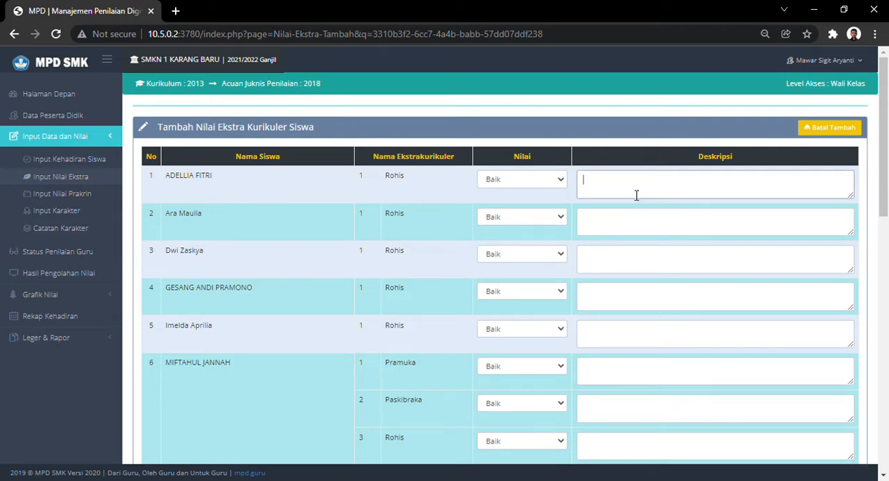
- View the Input Nilai Prakrin page and open Input Karakter for class X RPL 2 with the Religius aspect
click(69, 197)
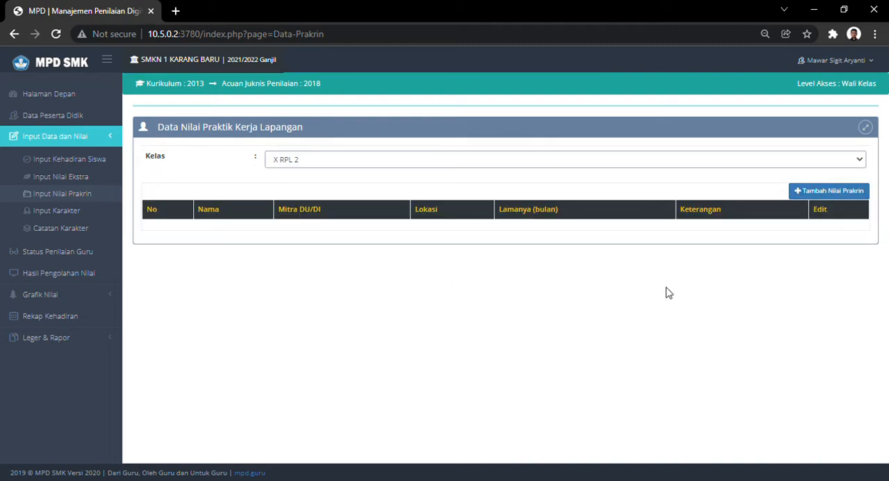
click(65, 214)
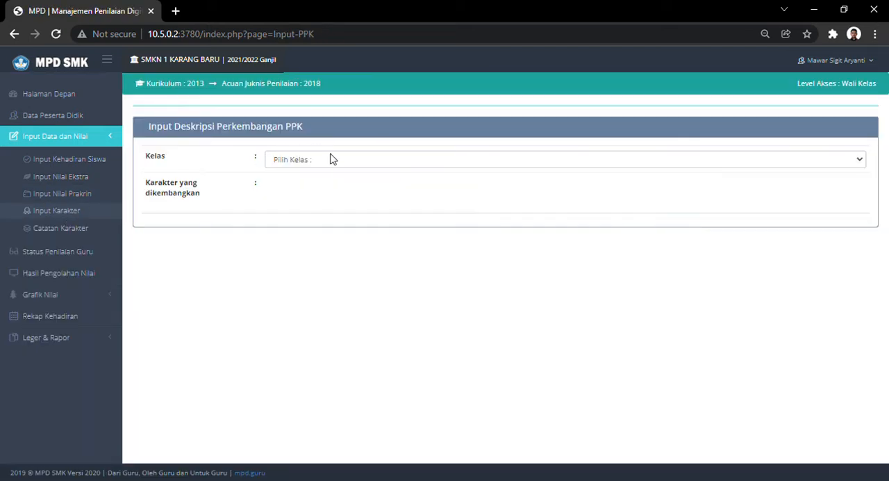
click(296, 192)
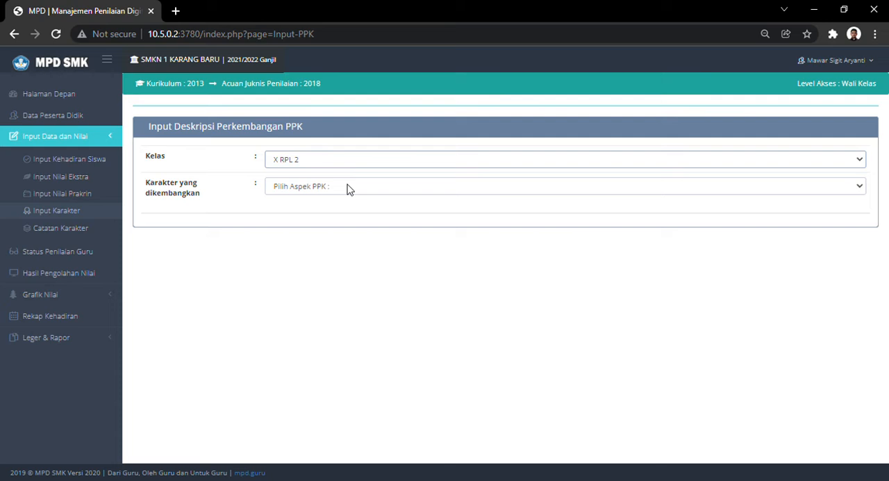
click(310, 187)
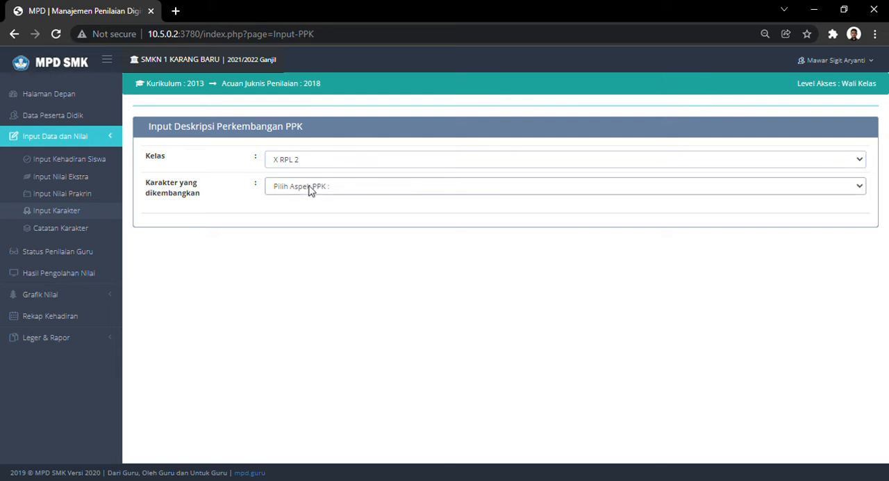
click(281, 218)
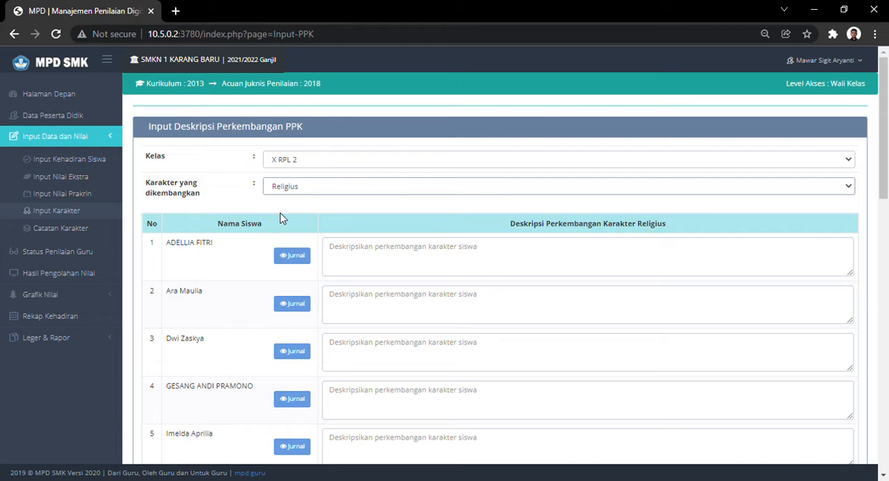
- View the first student's attitude journal for the Religius aspect, close it and place the cursor in that student's description field
click(298, 259)
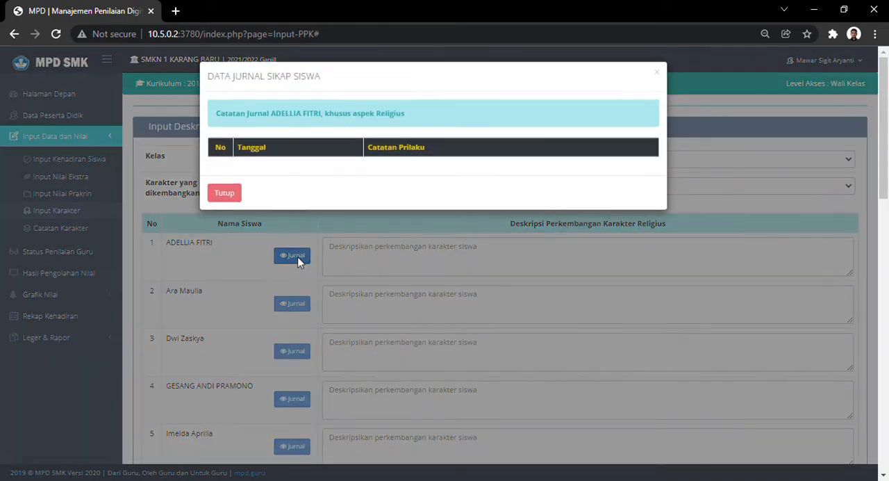
click(224, 194)
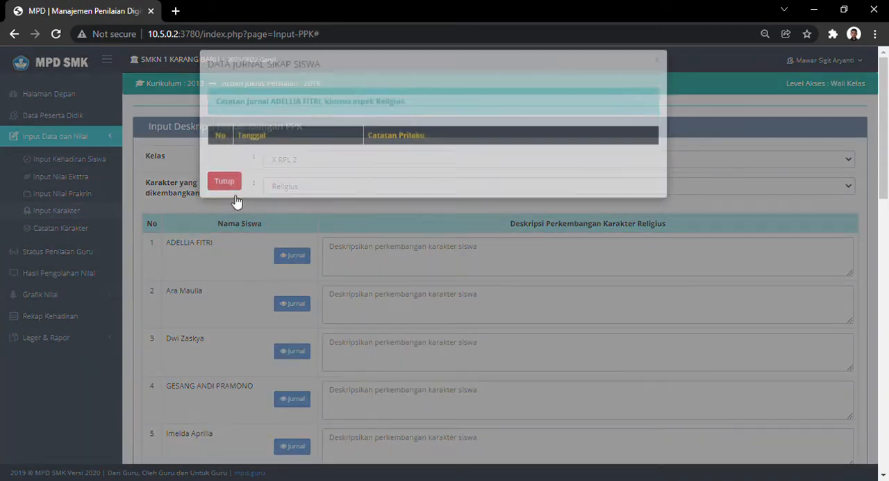
click(399, 260)
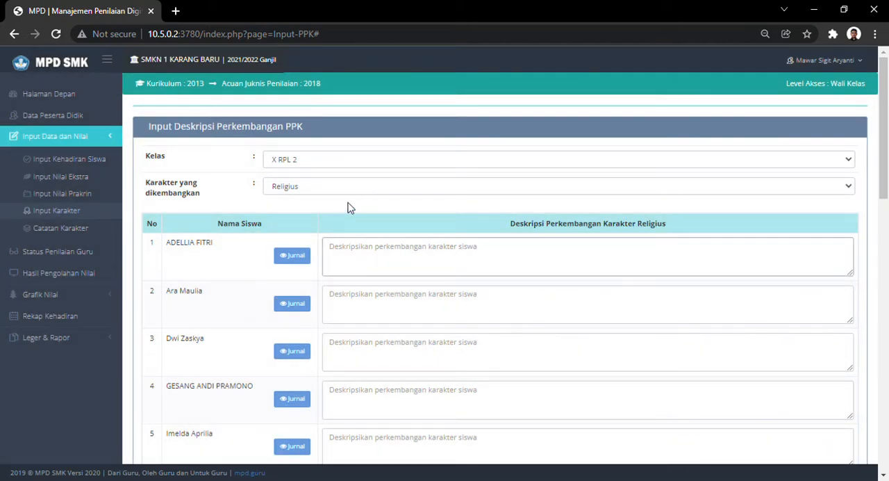
- Switch the developed character to Nasionalis, check the first student's journal and look through the students' description fields
click(297, 191)
key(Down)
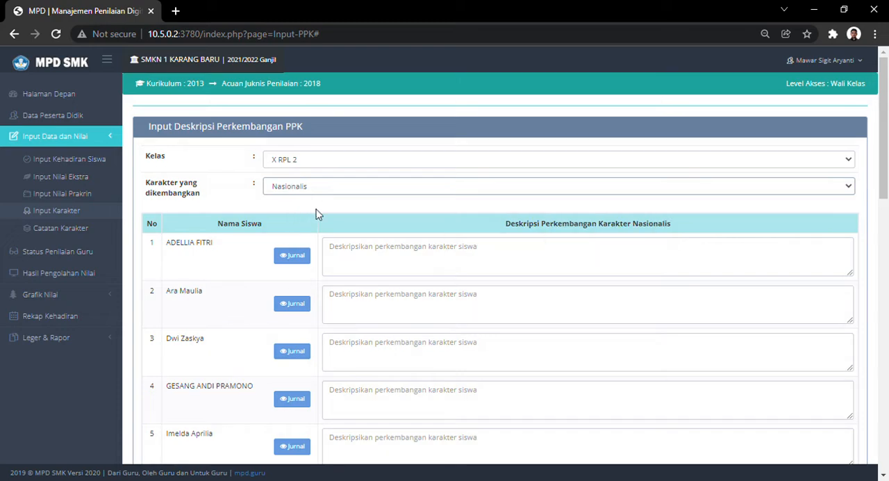
click(292, 255)
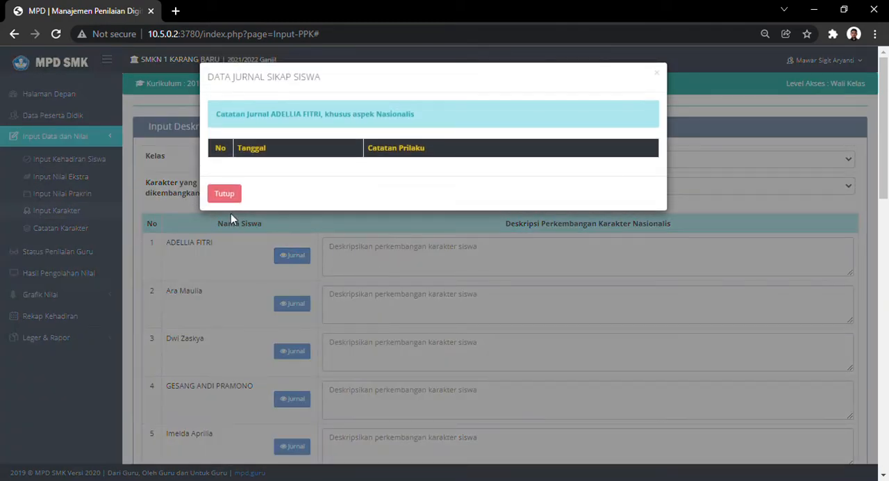
click(230, 213)
click(391, 259)
scroll(575, 290, down, 1)
scroll(576, 290, down, 10)
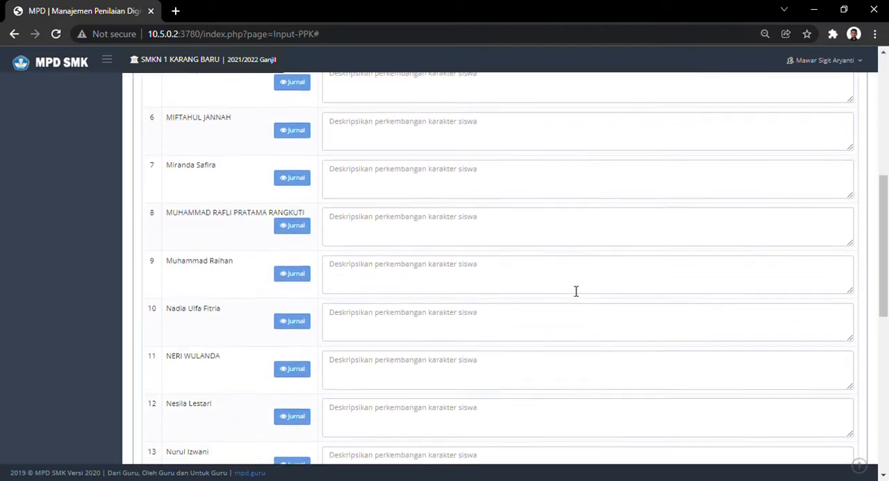
scroll(576, 290, down, 3)
scroll(576, 290, up, 15)
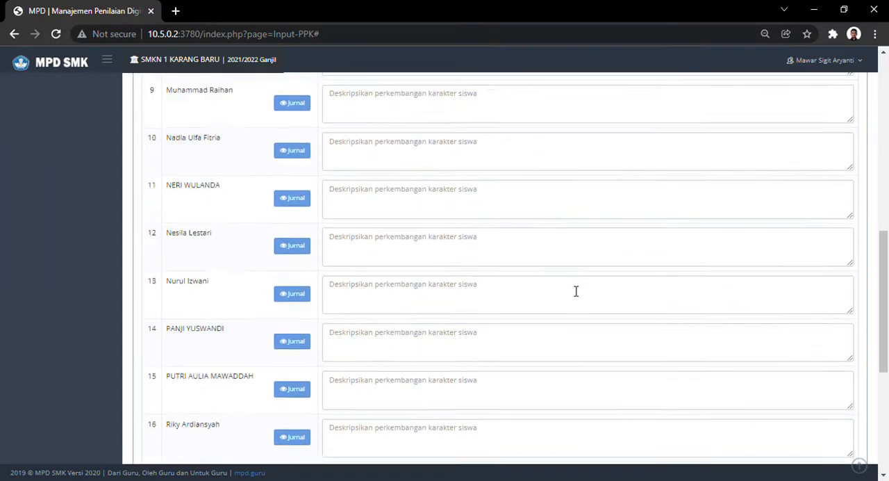
- Switch the developed character to Mandiri and look over the students' description fields and the aspect choices
click(294, 184)
click(283, 237)
click(437, 269)
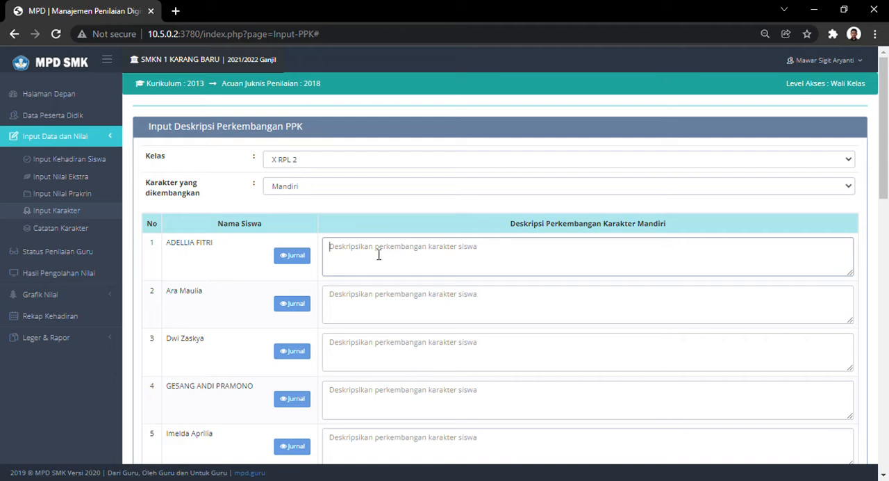
scroll(333, 295, down, 2)
scroll(379, 264, up, 2)
click(312, 192)
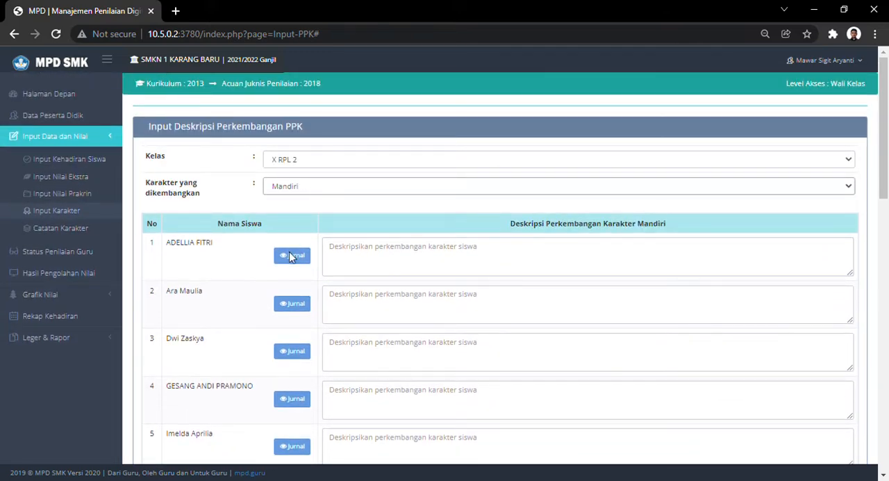
click(215, 265)
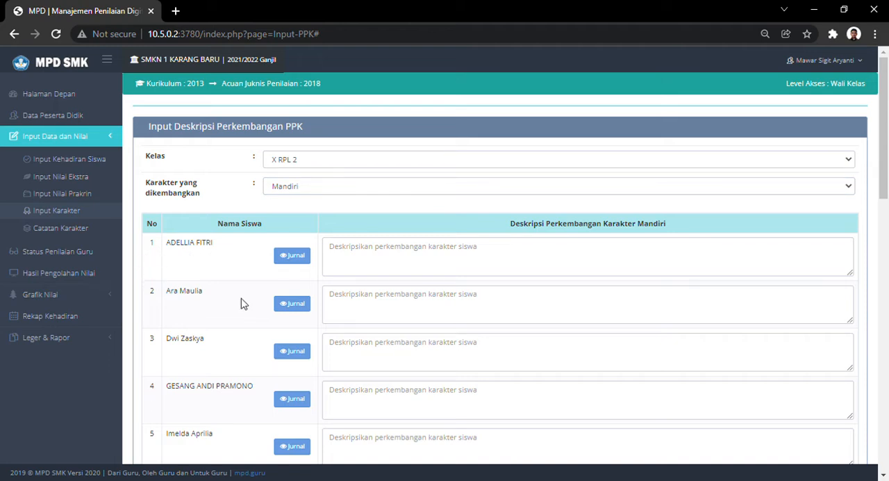
click(435, 258)
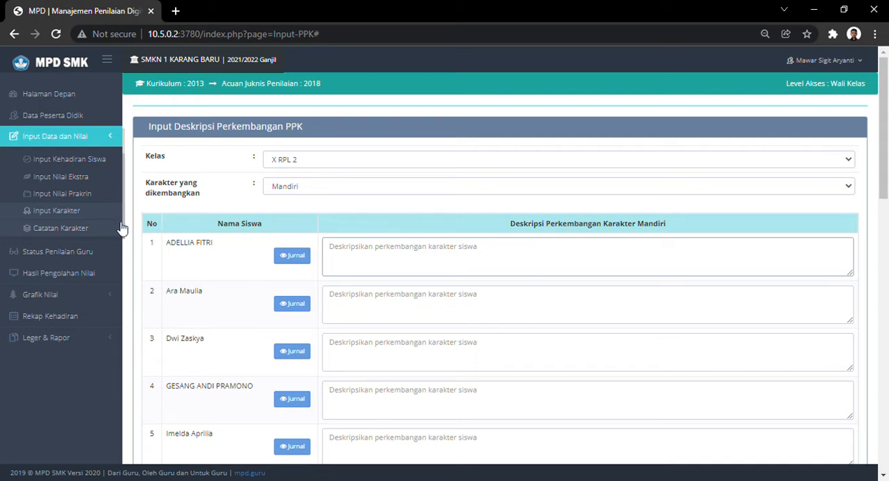
- Open Catatan Karakter for class X RPL 2 and look through the students' character development note fields
click(76, 232)
click(303, 165)
click(293, 186)
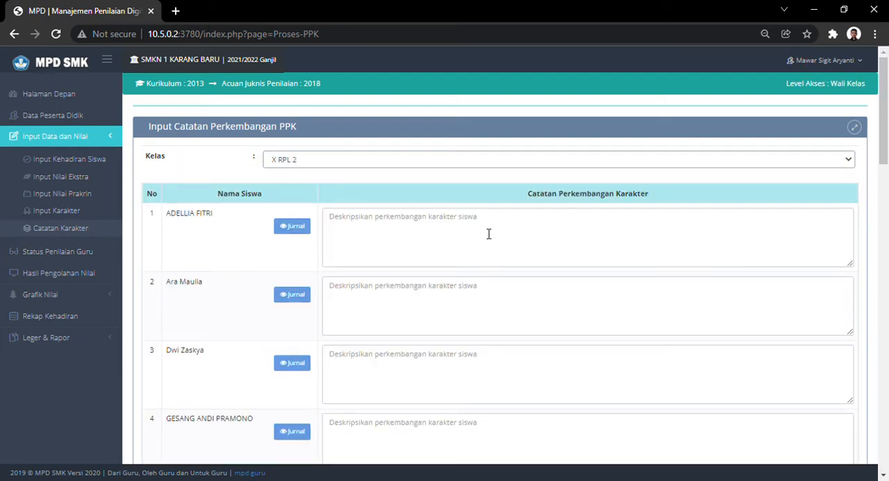
scroll(488, 234, down, 2)
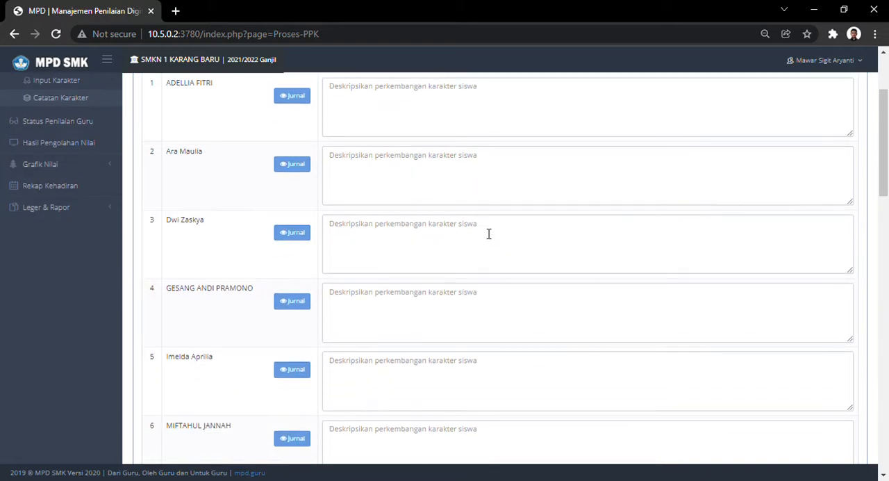
scroll(488, 234, up, 2)
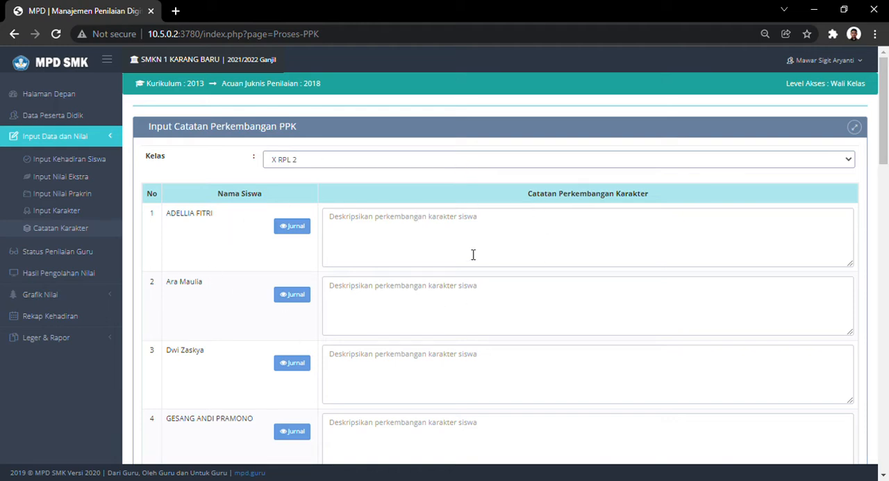
click(418, 232)
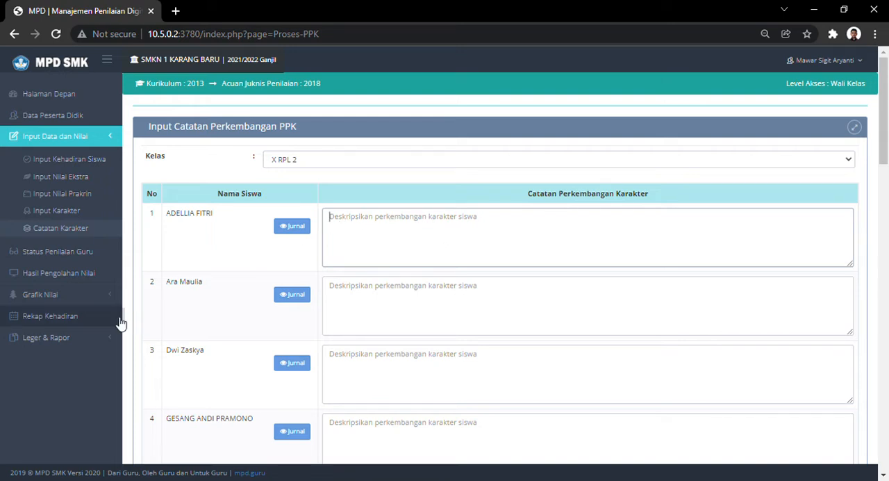
- Open Cetak Leger and display the grade ledger for class X RPL 2
click(73, 340)
scroll(78, 264, down, 1)
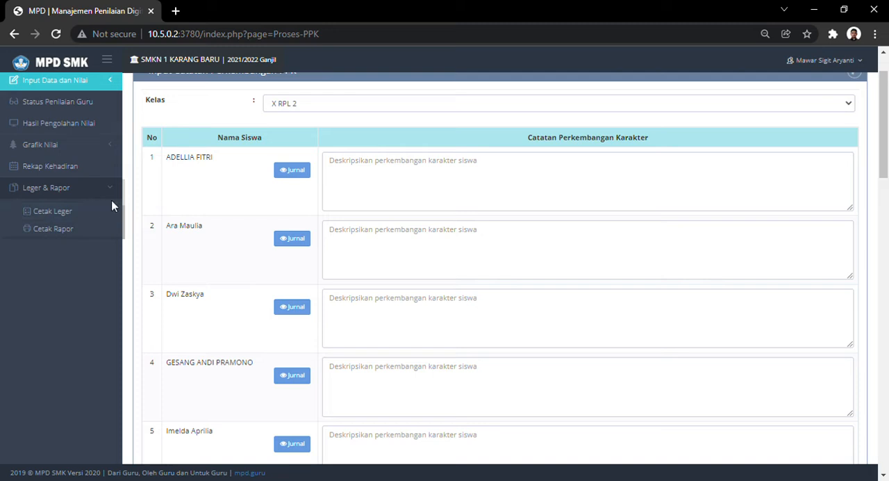
click(70, 215)
click(262, 159)
click(252, 187)
click(834, 187)
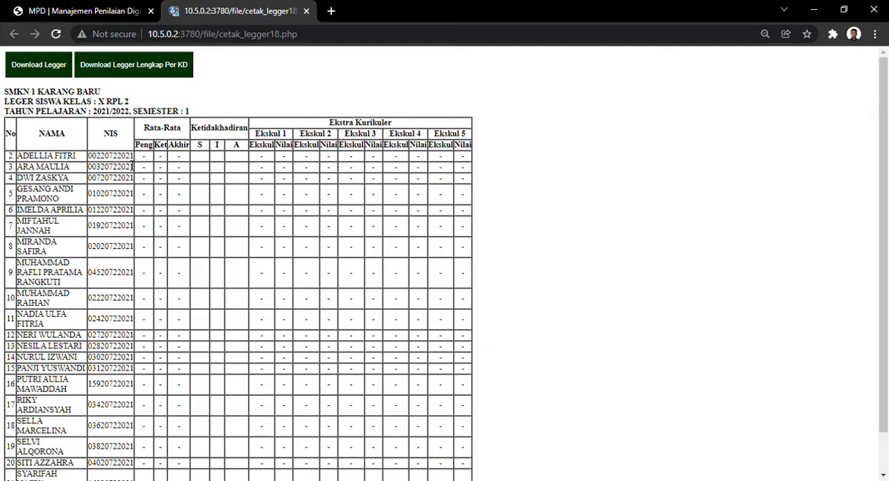
- Return from the ledger to the main MPD page and reopen Catatan Karakter for class X RPL 2
click(101, 12)
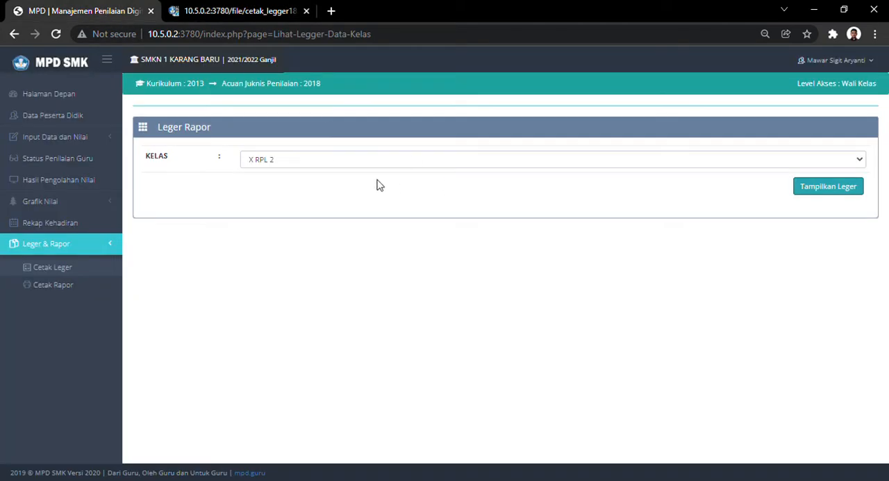
click(78, 142)
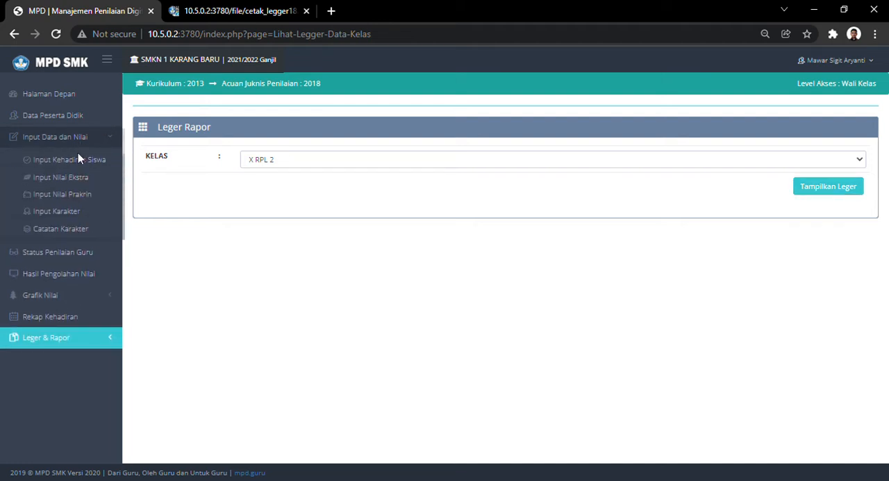
click(69, 228)
click(310, 201)
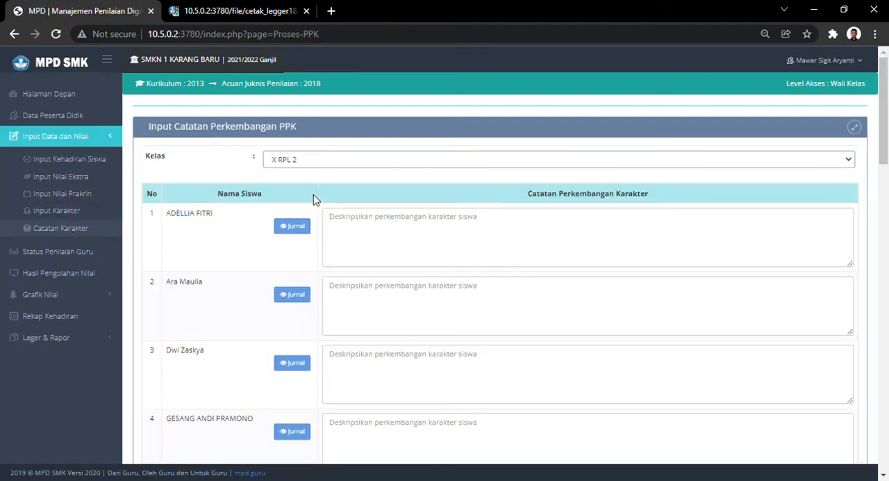
- Write the first student's character note: "selamat kepada", the student's name, "mendapatkan pringkat 1, pertahankan prestasi mu"
click(386, 230)
text(selamat ke)
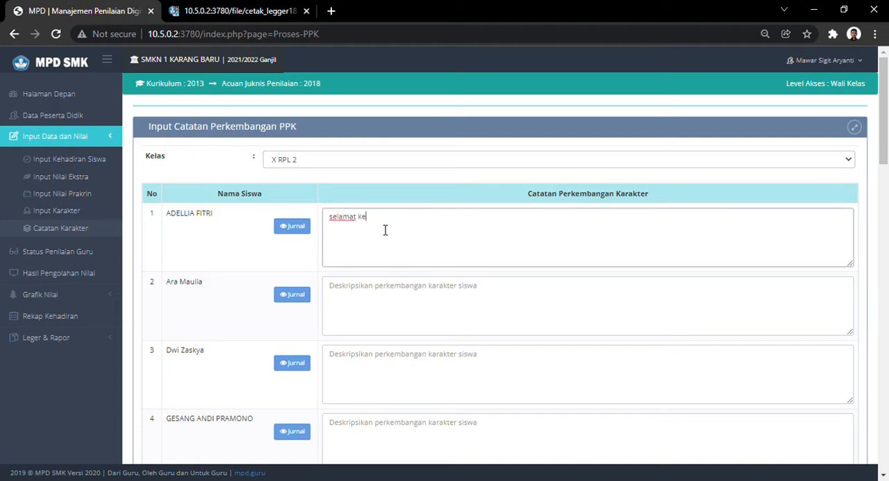
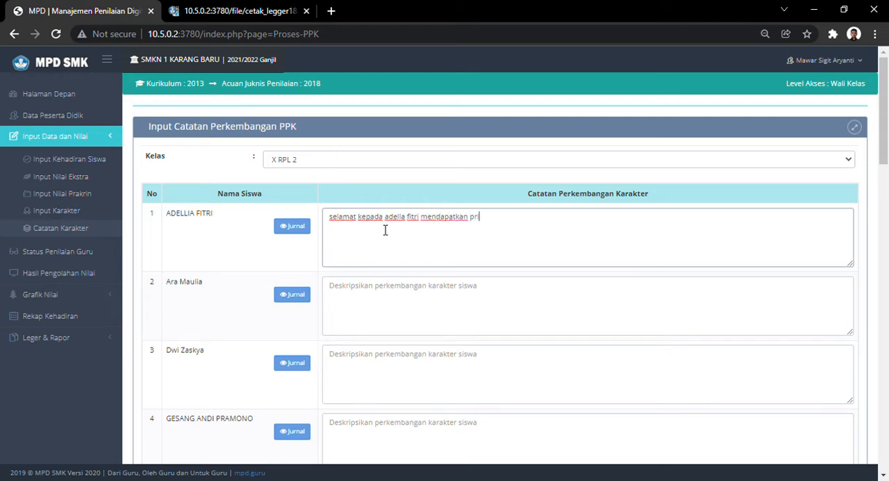
text(ngkat 1, tetap)
key(BackSpace)
text(pertahankan prestasi mu)
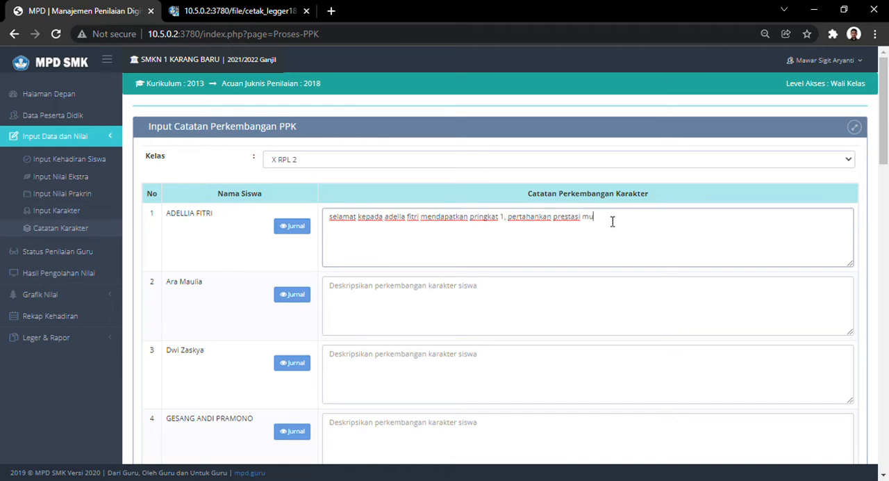
- Capitalize the opening word of the first student's note so it reads "Selamat"
drag(611, 221, 314, 211)
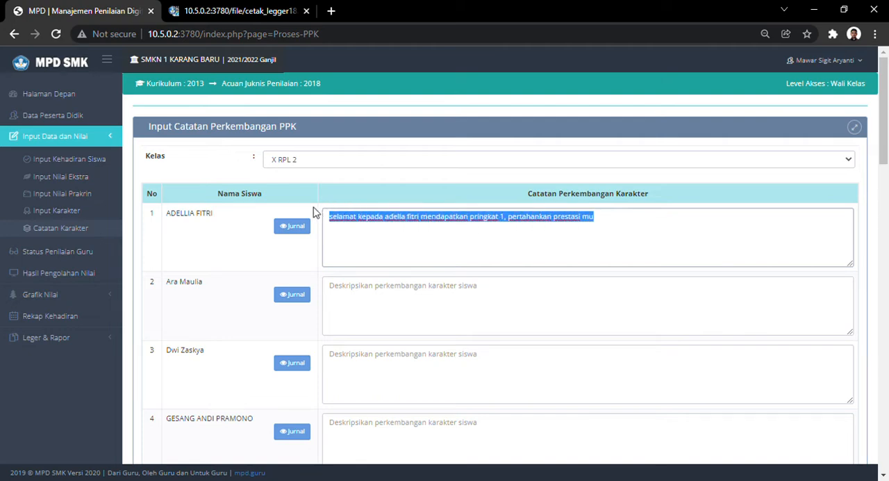
click(363, 240)
click(336, 223)
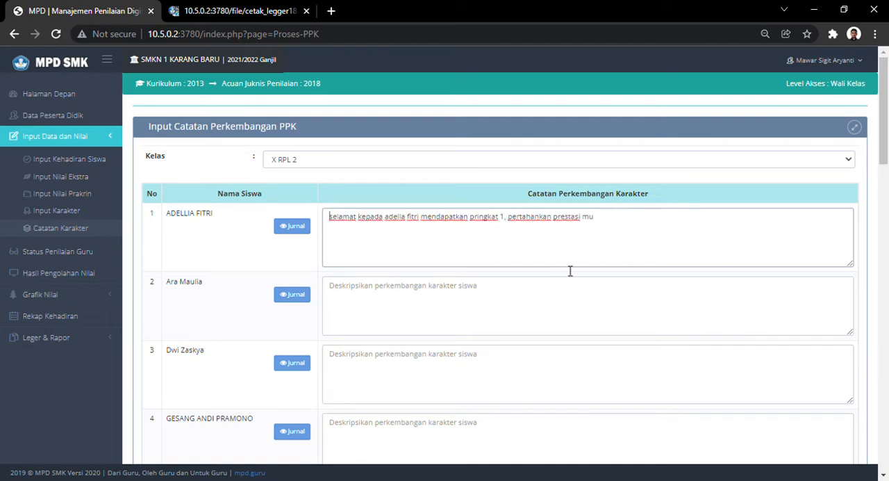
key(Delete)
text(S)
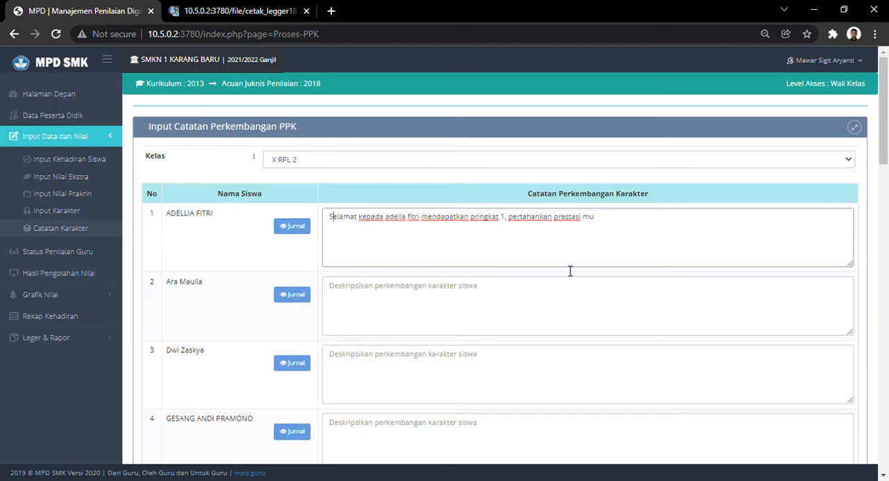
- Capitalize the initial letters of both parts of the student's name in the note
drag(385, 220, 421, 222)
click(387, 222)
key(Delete)
text(A)
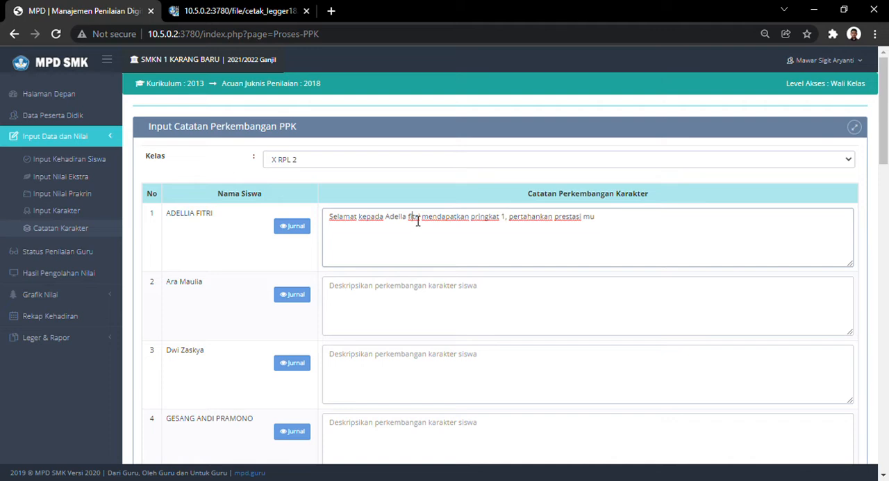
key(Delete)
text(F)
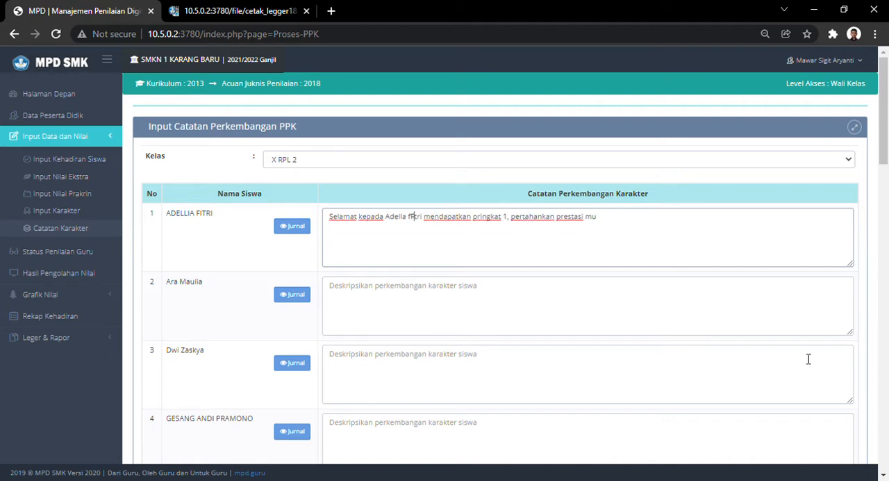
key(BackSpace)
key(BackSpace)
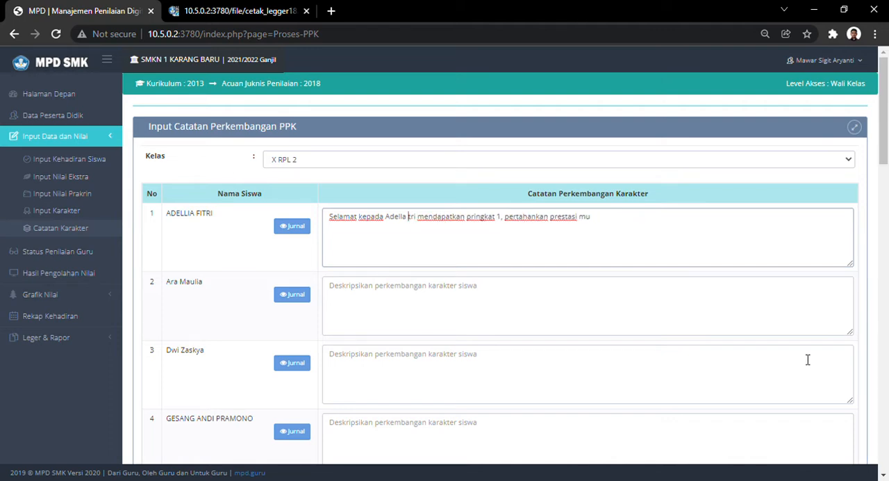
text(Fi)
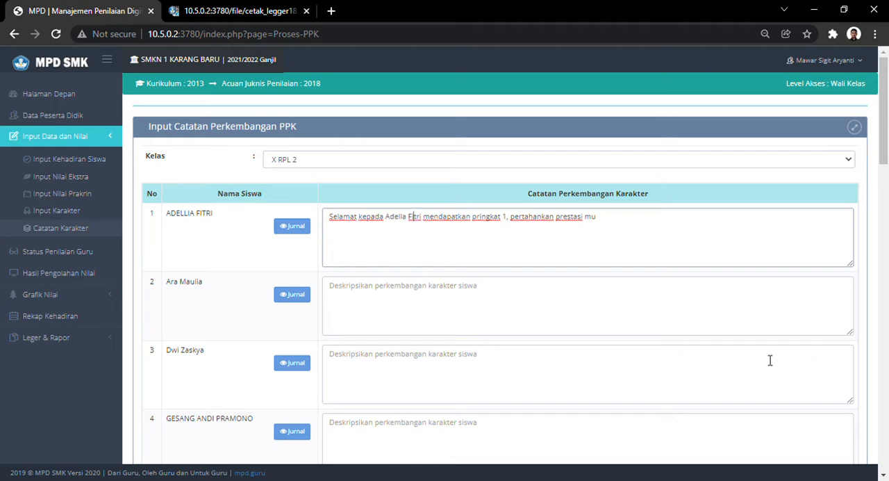
- Capitalize the words "Pertahankan", "Prestasi" and "Mu" in the first student's character note
click(513, 219)
key(Delete)
text(P)
click(561, 221)
key(Delete)
text(P)
click(589, 227)
key(Left)
key(BackSpace)
text(M)
- Correct the rank word to "Peringkat" and capitalize "Mendapatkan" in the first student's note
click(478, 220)
key(BackSpace)
text(Pe)
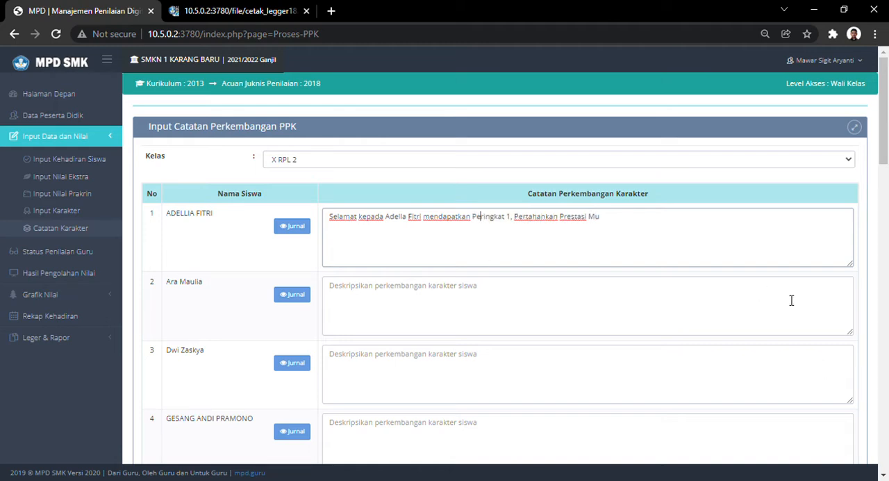
click(427, 219)
key(BackSpace)
text(M)
- Replace the first student's whole character note with "Peringkat 1 , Pertahankan Prestasi mu"
scroll(714, 316, down, 7)
scroll(861, 403, down, 12)
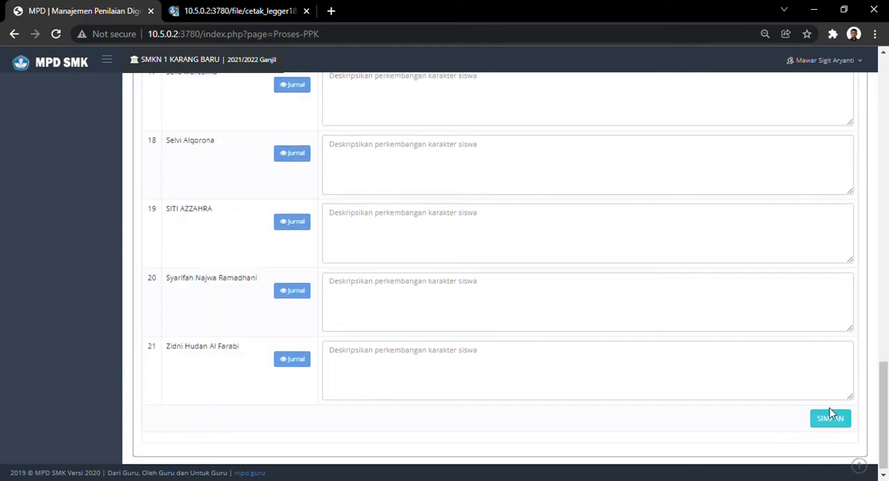
scroll(268, 285, up, 10)
scroll(303, 259, up, 5)
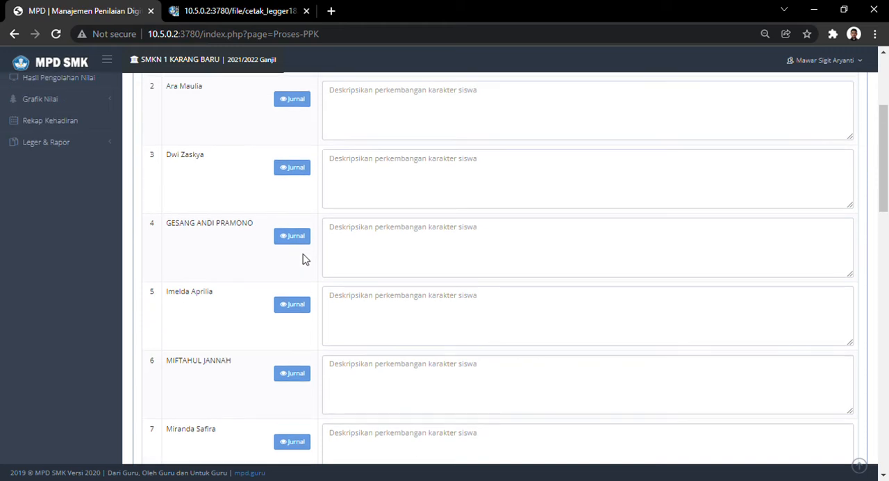
scroll(304, 258, up, 2)
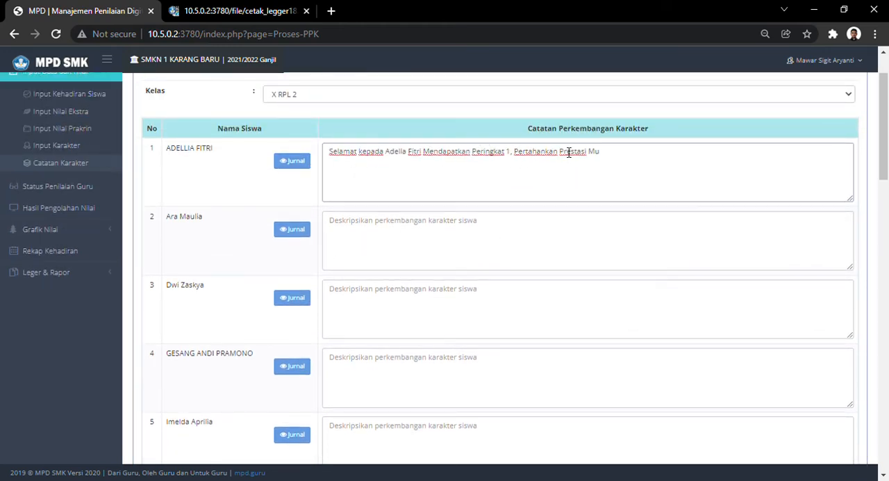
drag(621, 158, 252, 155)
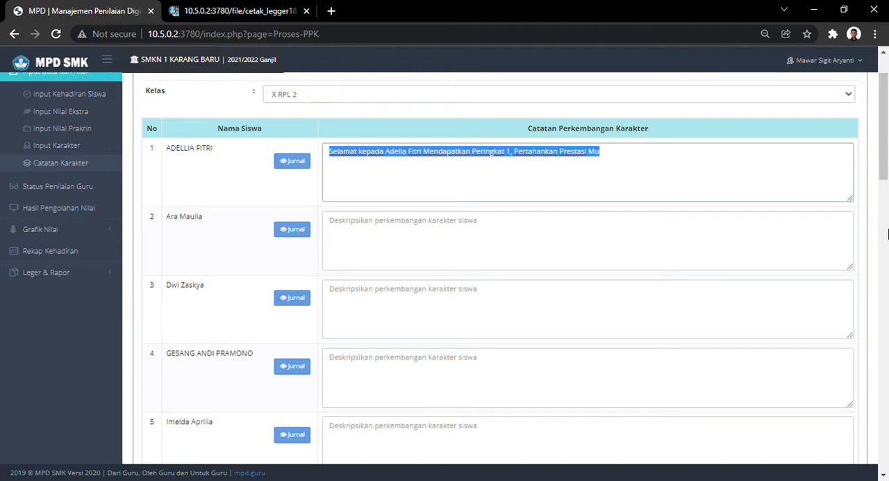
text(Pringk)
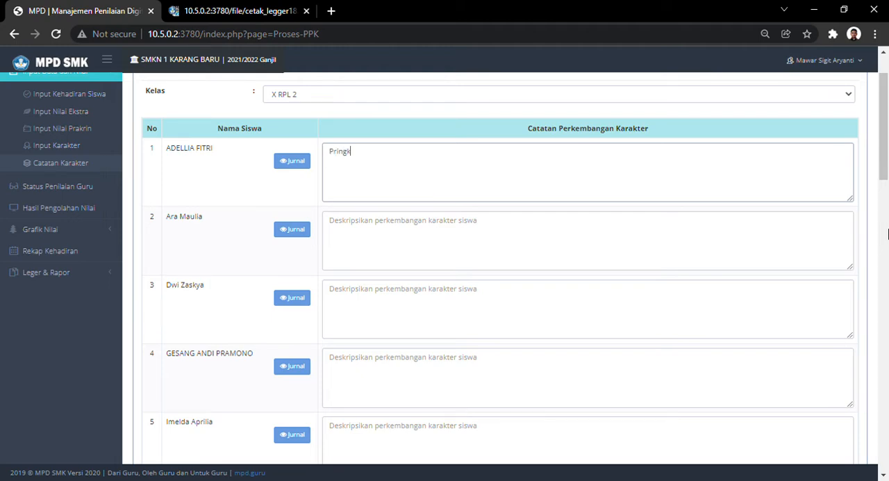
key(BackSpace)
key(BackSpace)
key(BackSpace)
text(ngkat 1 , Pertahankan )
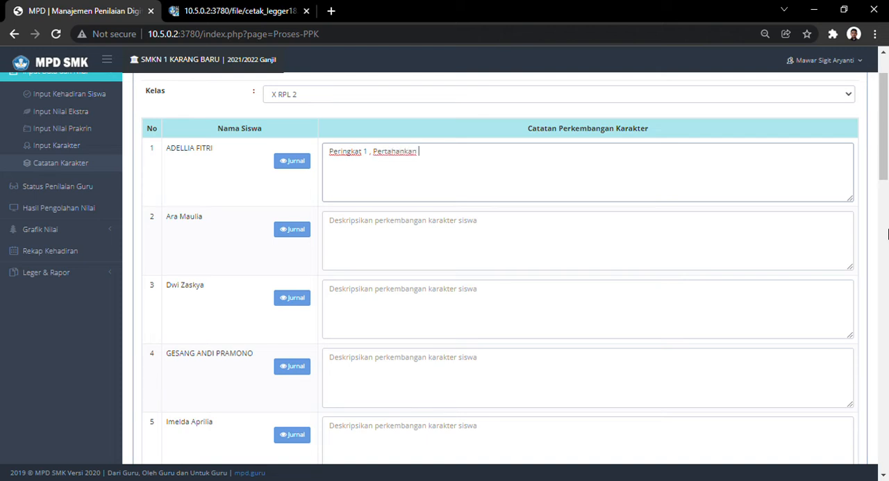
text(Prestasi mu)
- Write the second student's character note as "Semangat belajar jangan, tingkatkan Prestasi mu"
click(499, 228)
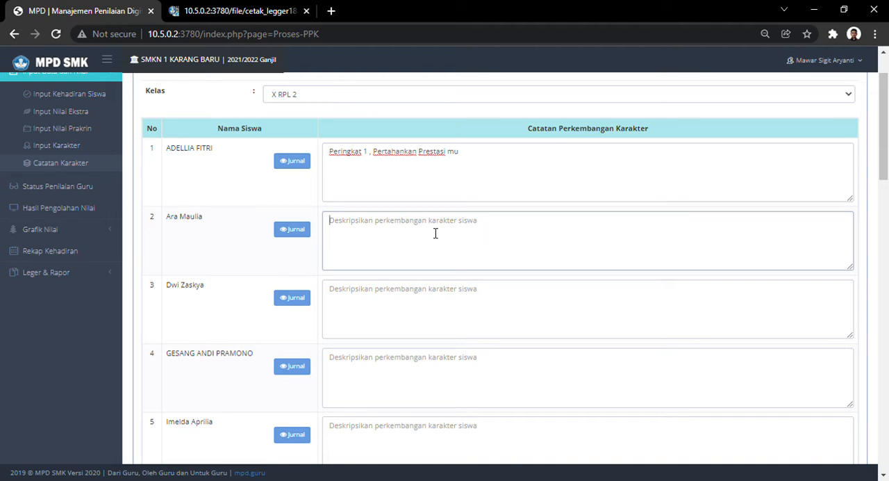
text(Se)
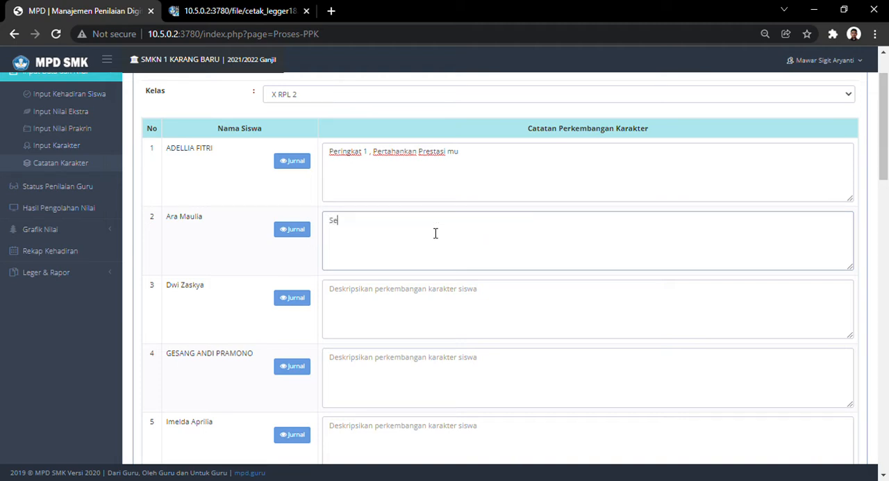
text(la)
key(BackSpace)
text(mangat belajar ja)
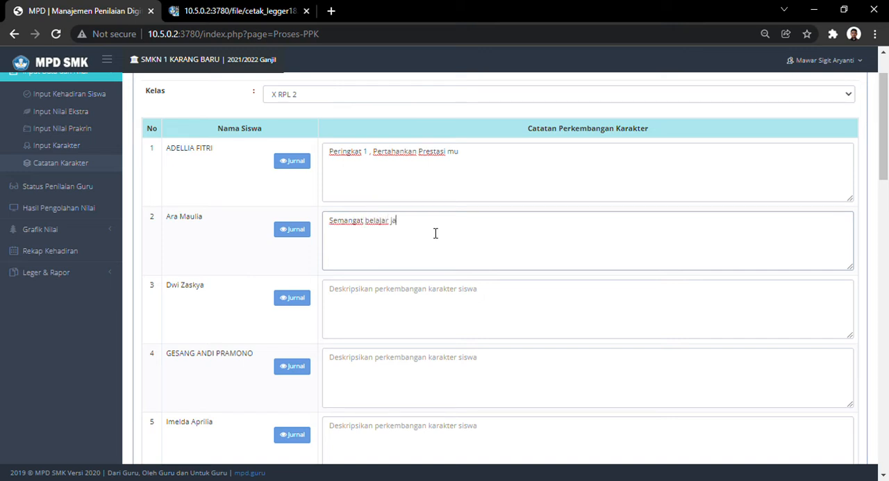
text(ngan bermalas)
key(BackSpace)
- Capitalize "Tingkatkan" and "Jangan" in the second student's note, keeping the text on one line
key(BackSpace)
key(BackSpace)
key(BackSpace)
key(BackSpace)
key(BackSpace)
text(, tingkatkan Prestasi mu)
click(420, 221)
key(BackSpace)
text(T)
key(Return)
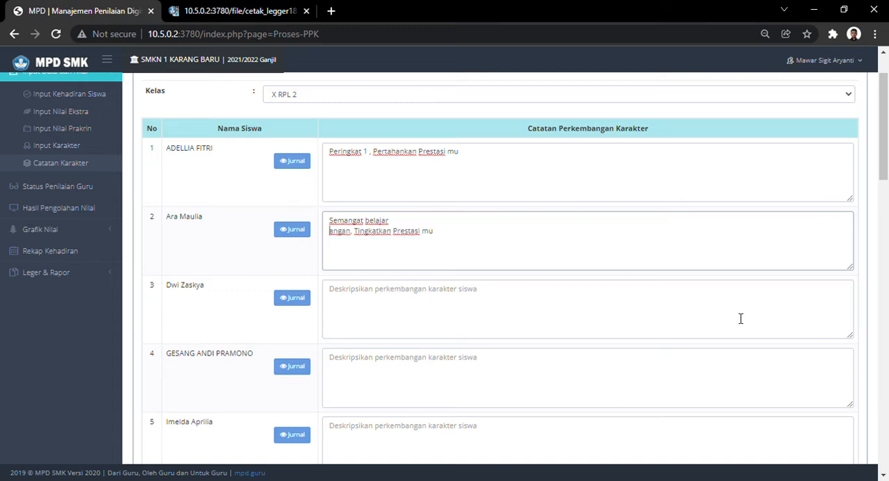
key(BackSpace)
text(jar j)
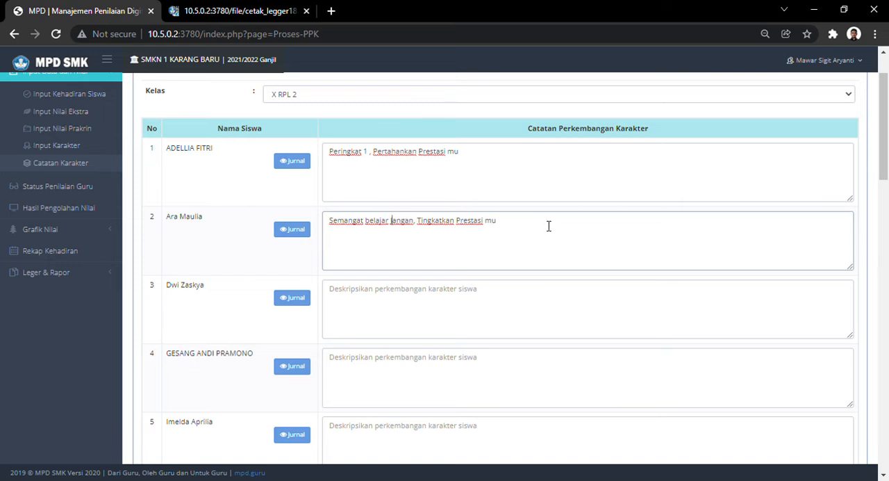
click(460, 300)
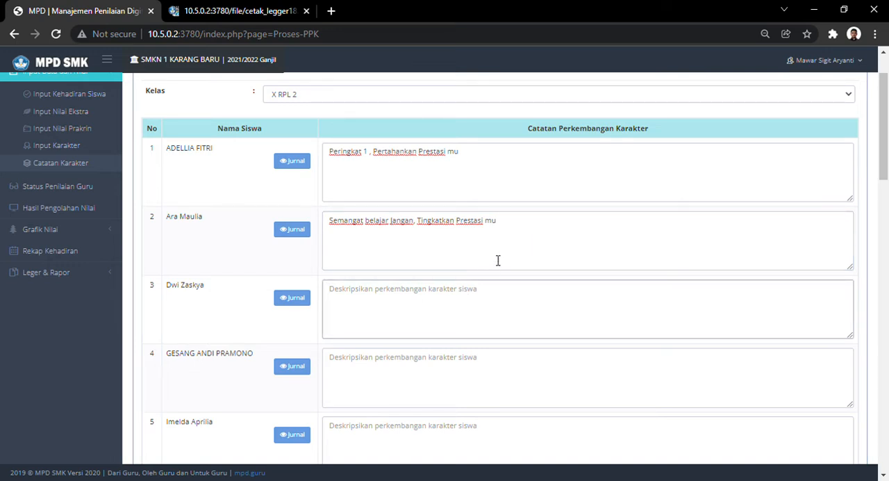
scroll(443, 290, down, 3)
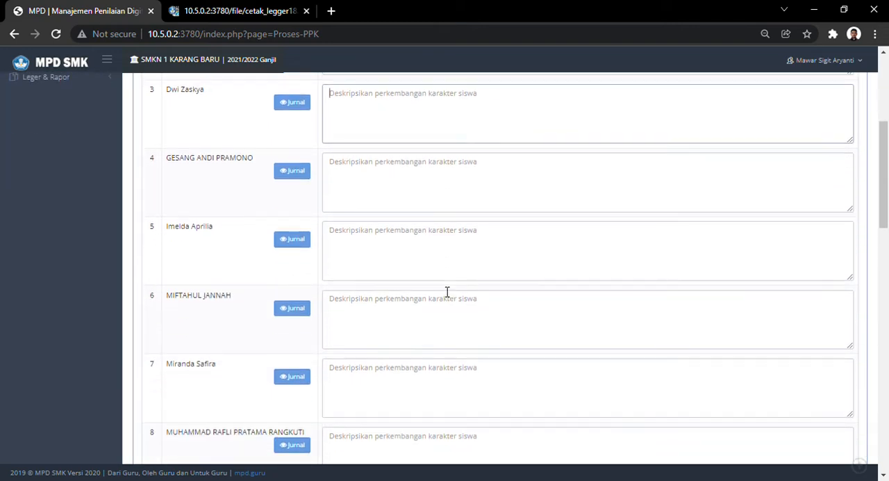
scroll(443, 292, down, 5)
scroll(443, 292, down, 5)
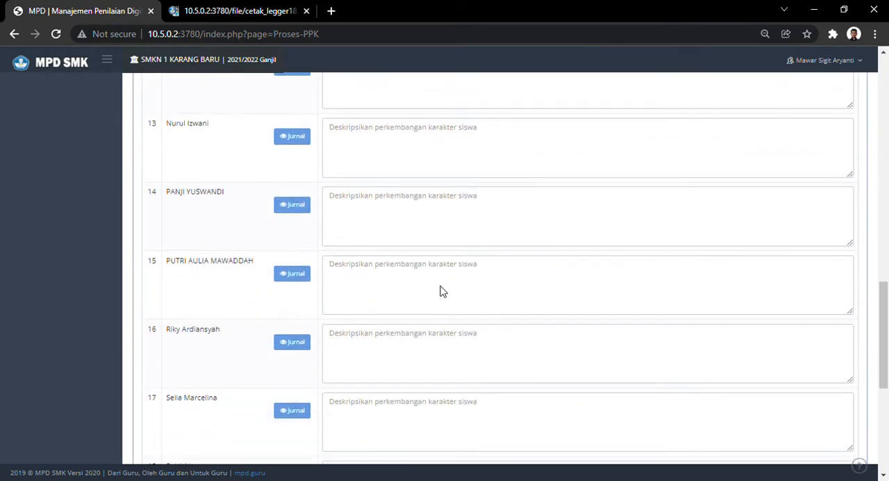
scroll(440, 290, up, 13)
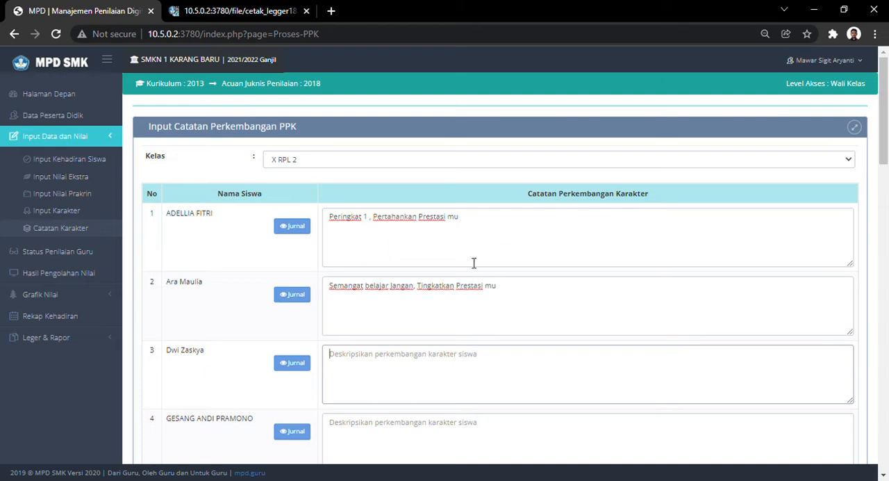
- Open the printable class ledger through Cetak Leger and look over the student rows of X RPL 2
click(70, 337)
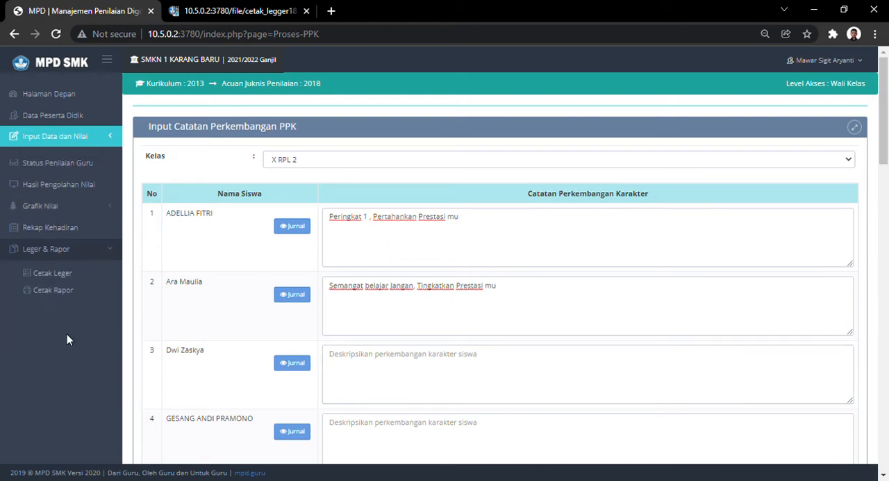
scroll(74, 230, down, 1)
click(65, 210)
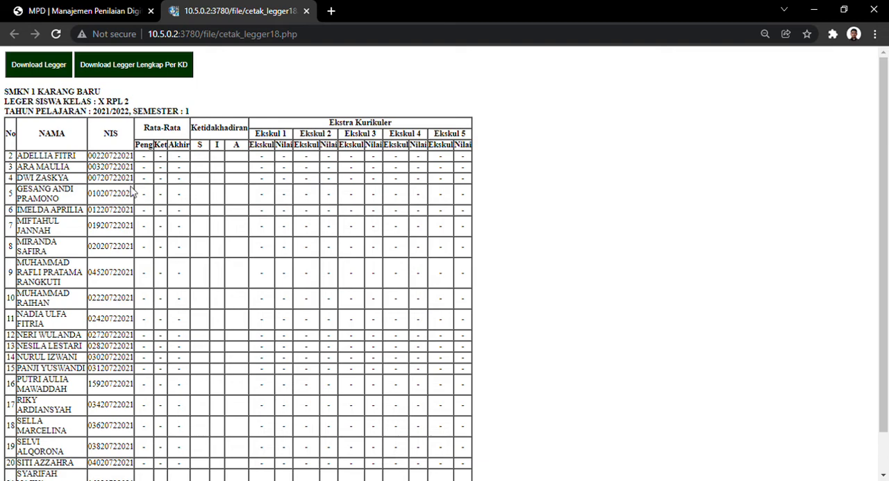
scroll(169, 317, down, 1)
scroll(177, 336, up, 1)
- Return to the main MPD page and show Status Penilaian Guru for class X RPL 2
click(64, 14)
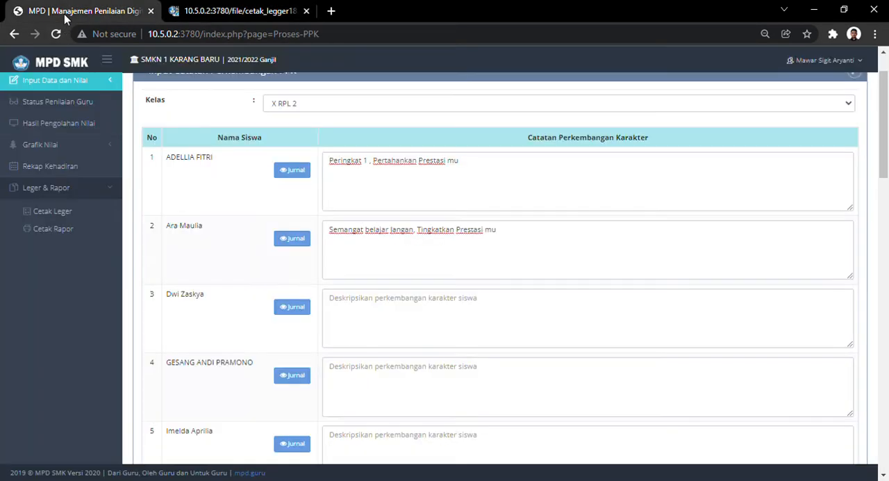
click(83, 160)
click(296, 164)
click(297, 191)
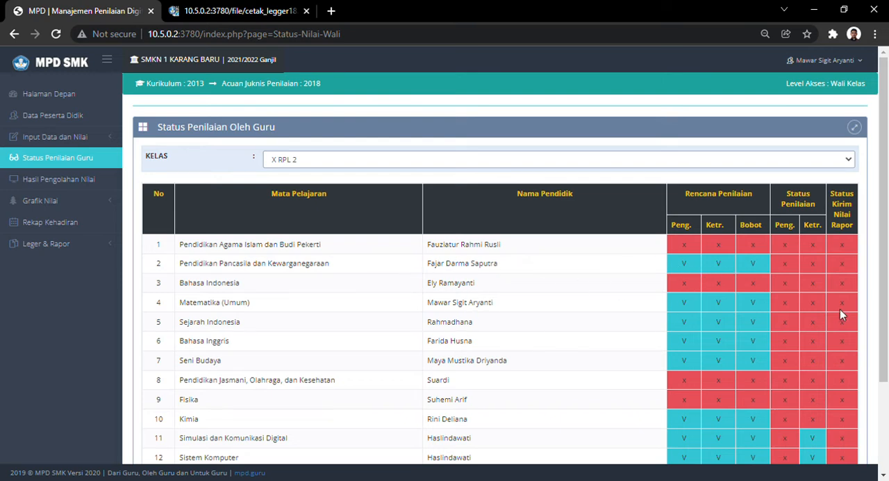
- Examine each subject's assessment plan, assessment status and report submission status in the X RPL 2 table
scroll(829, 312, down, 2)
scroll(778, 250, up, 2)
scroll(799, 312, down, 1)
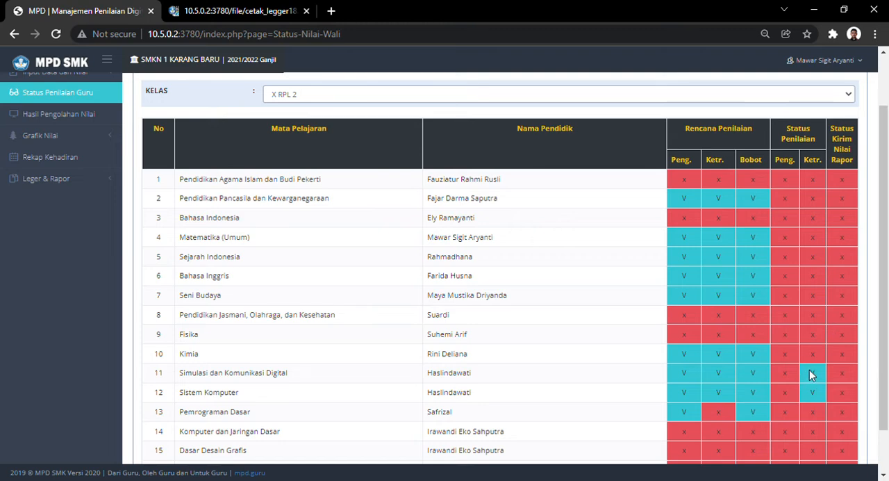
click(811, 372)
scroll(866, 382, down, 1)
scroll(866, 381, up, 1)
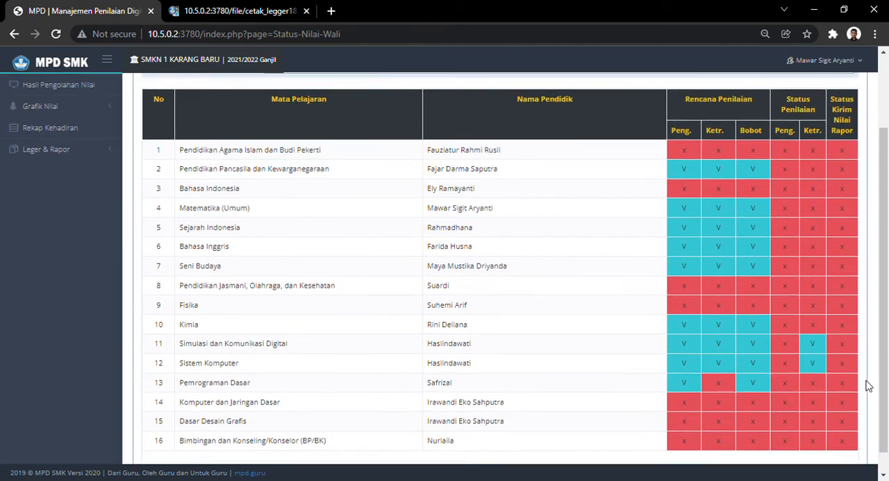
scroll(866, 381, down, 1)
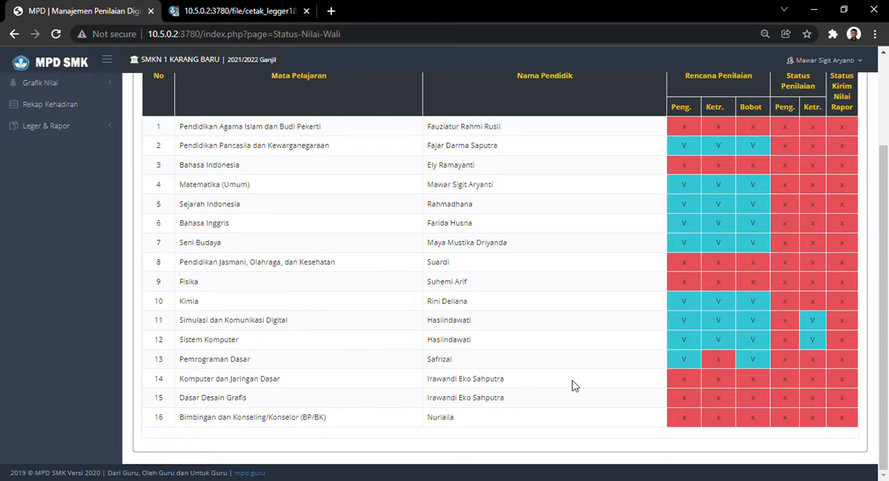
scroll(302, 307, up, 3)
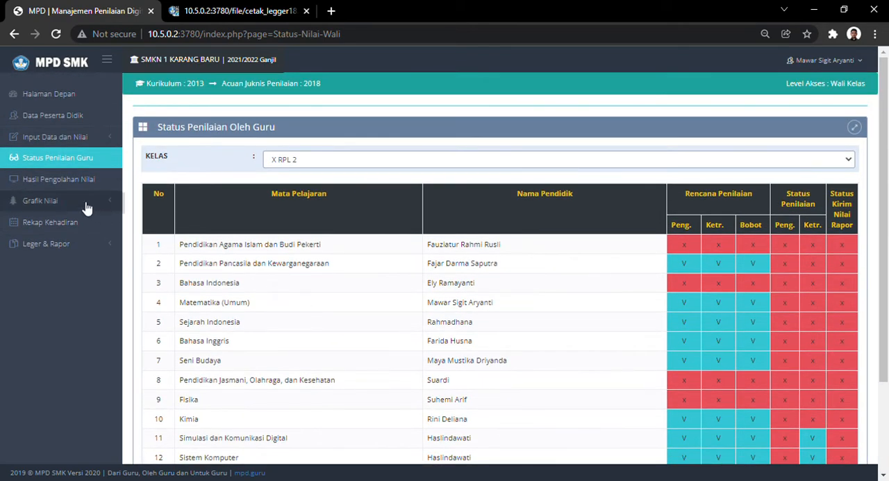
- Open Hasil Pengolahan Nilai and list the students of class X RPL 2
click(77, 182)
click(347, 160)
click(308, 191)
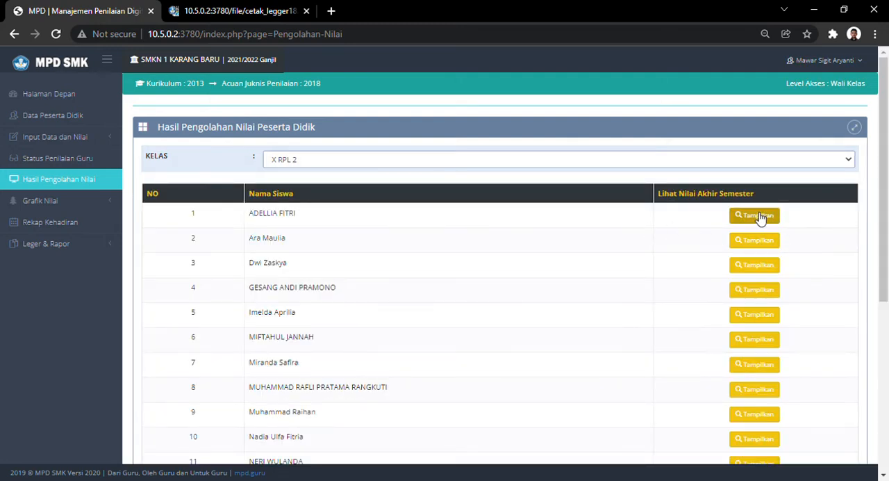
- Look at the Grafik Nilai options and open the Cetak Rapor page under Leger & Rapor
click(84, 200)
scroll(88, 202, down, 1)
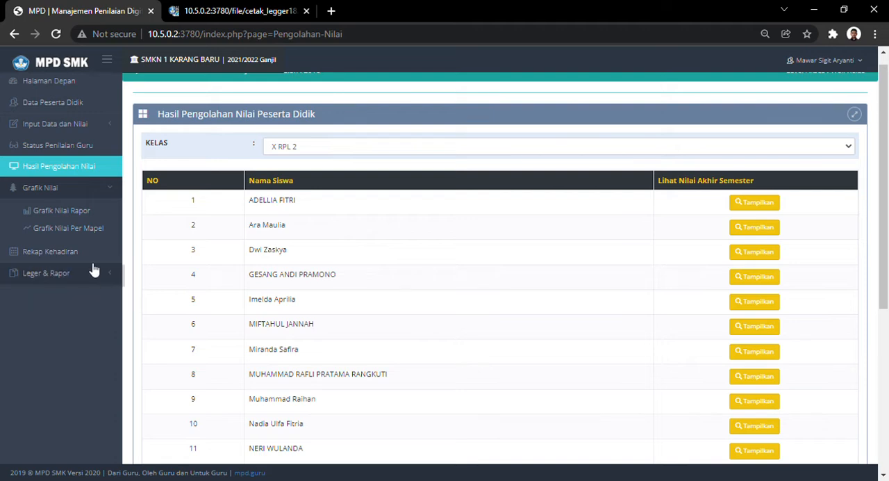
click(73, 276)
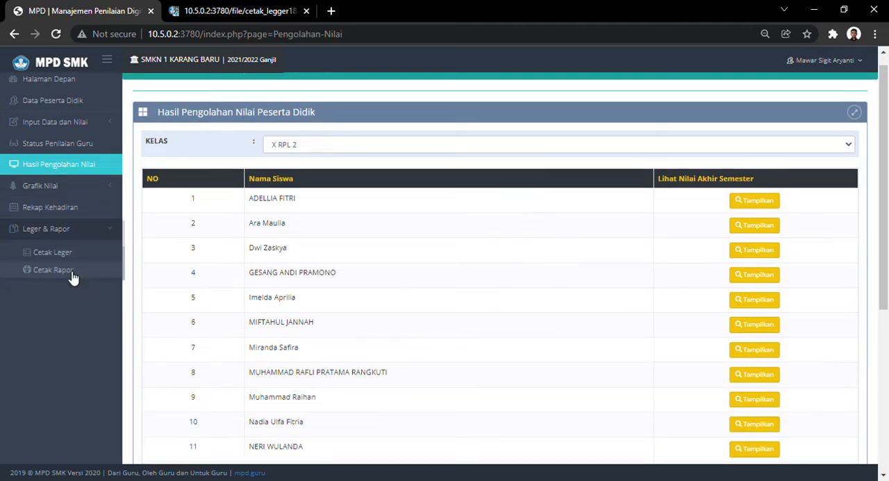
scroll(42, 229, down, 1)
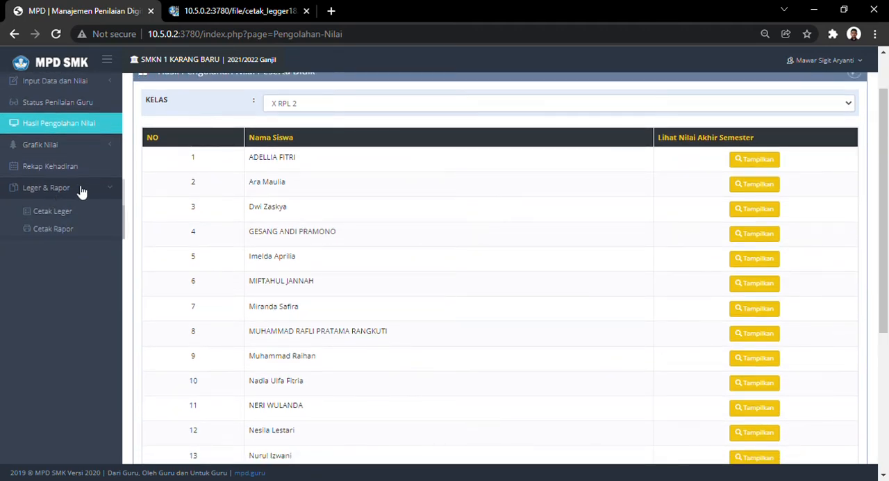
click(47, 229)
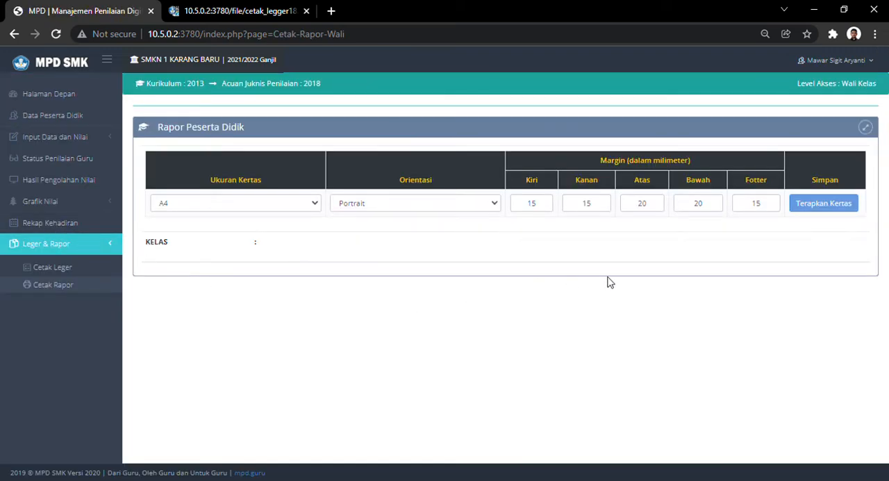
- Choose A4 as the report's paper size and apply the paper settings
click(234, 209)
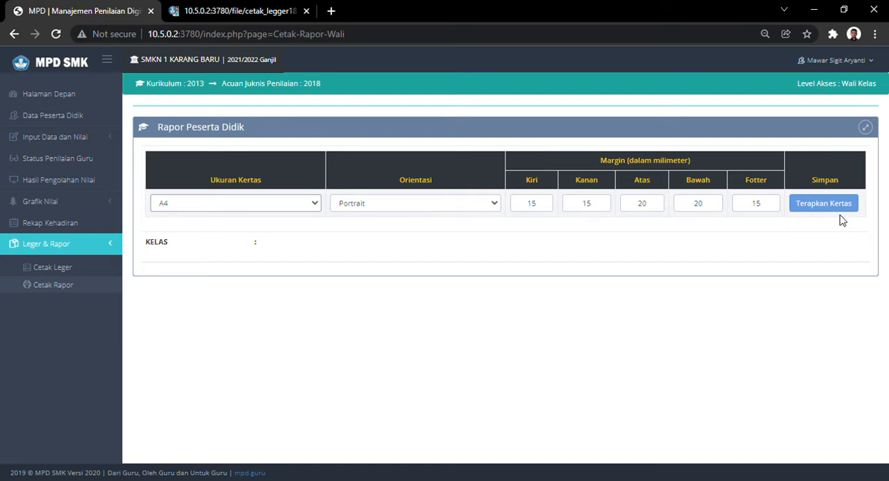
click(272, 207)
click(215, 232)
click(215, 210)
click(194, 227)
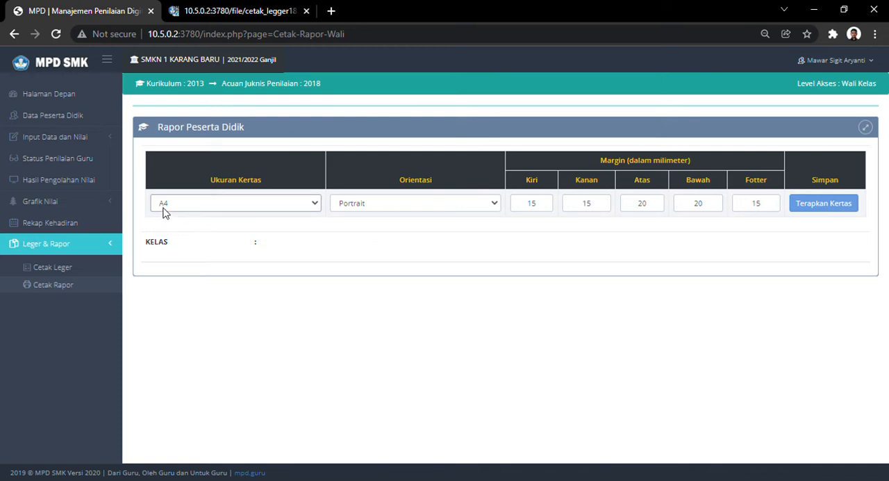
click(845, 210)
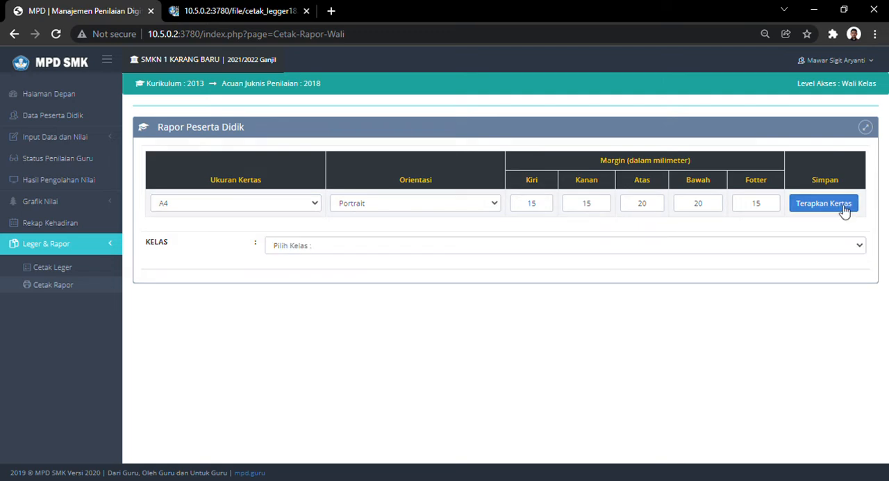
- Select class X RPL 2 for report printing and look through its list of students and report types
click(766, 252)
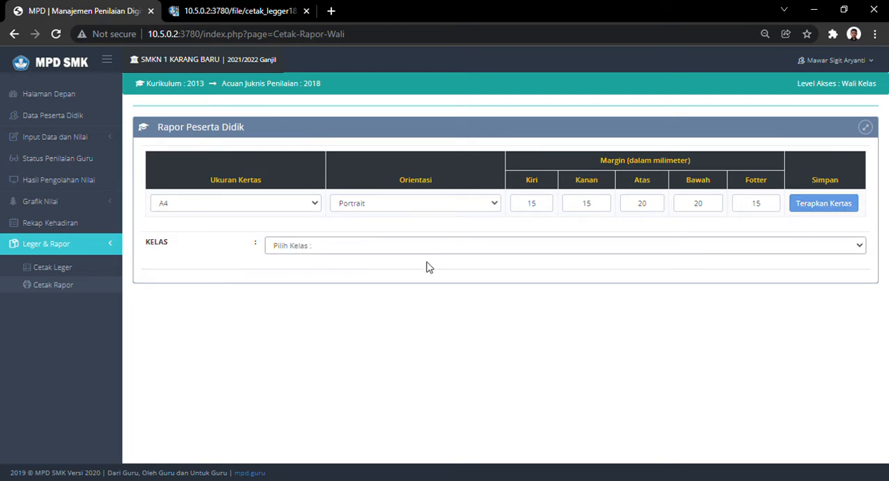
click(388, 274)
scroll(445, 262, down, 2)
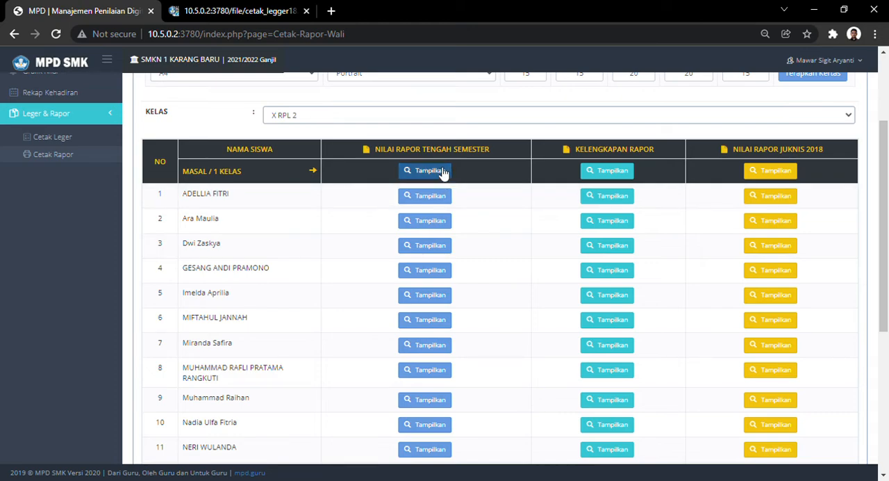
scroll(379, 184, down, 1)
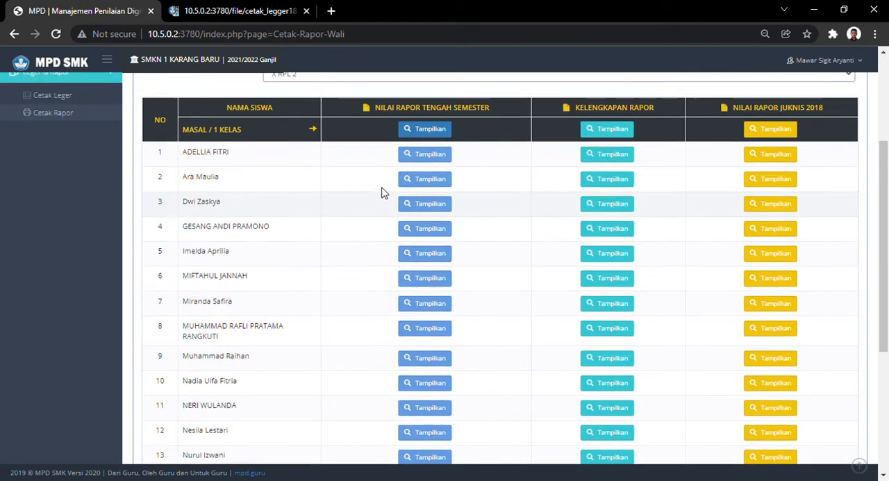
- Display the Nilai Rapor Tengah Semester report of the first student in the list, then close its preview
scroll(381, 191, up, 1)
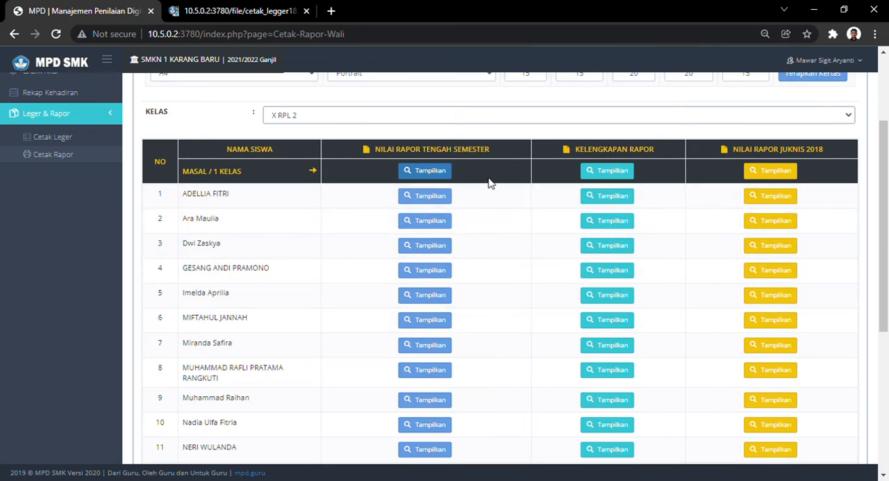
click(432, 197)
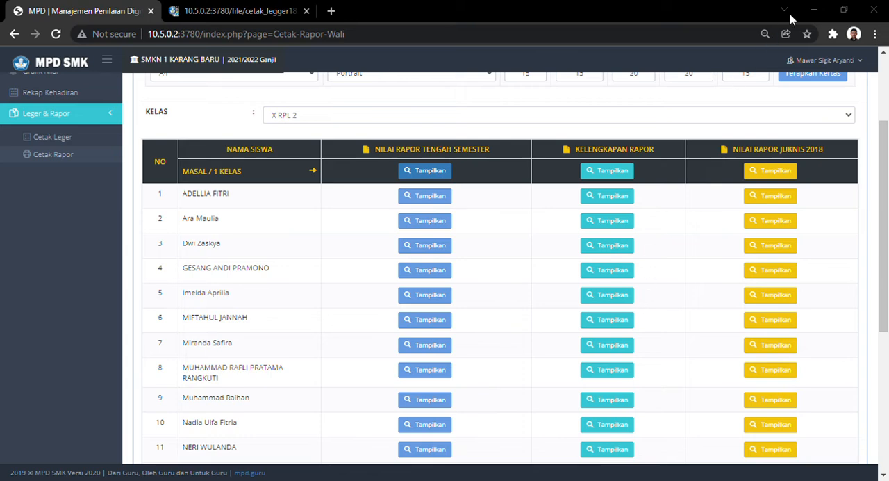
click(825, 9)
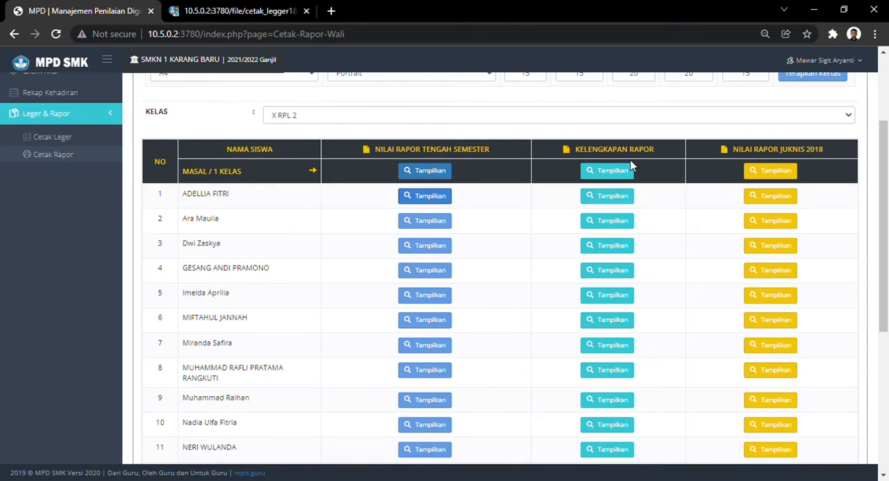
- View the first student's Nilai Rapor Juknis 2018 and Kelengkapan Rapor documents, closing each preview
click(786, 199)
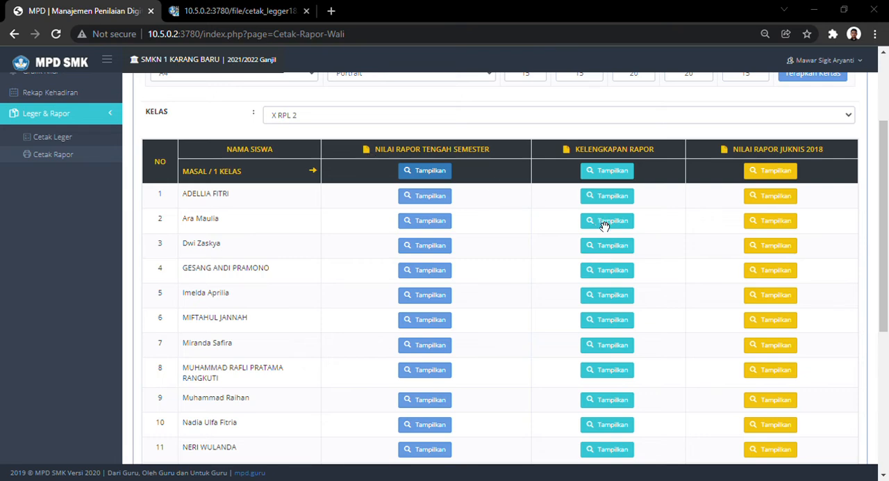
click(829, 16)
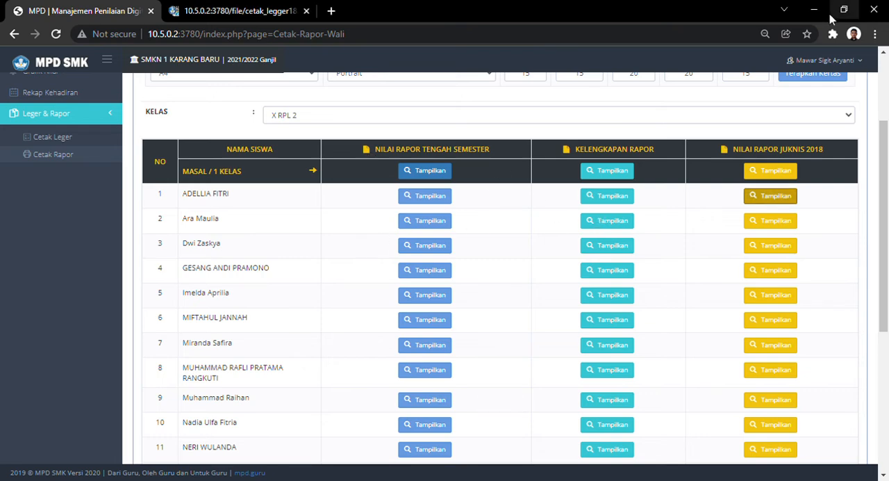
click(608, 197)
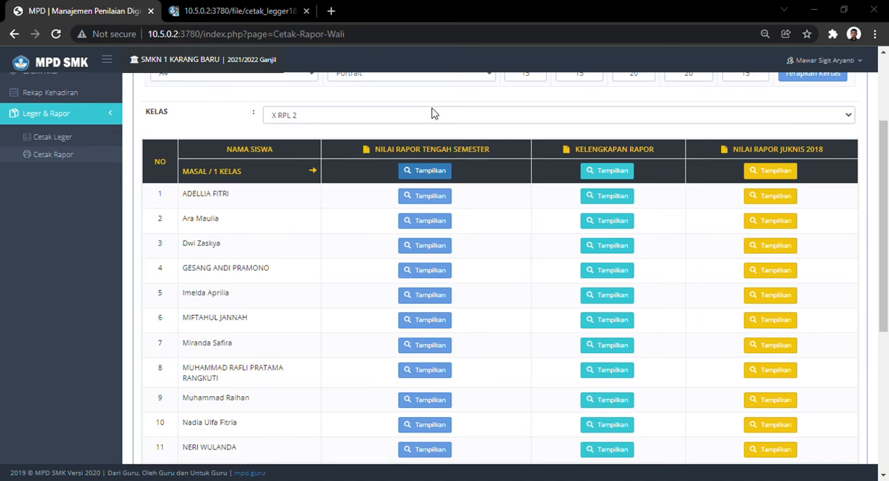
click(832, 13)
- Display the whole-class (Masal / 1 Kelas) Nilai Rapor Tengah Semester, Kelengkapan Rapor and Nilai Rapor Juknis 2018 documents
scroll(478, 251, up, 2)
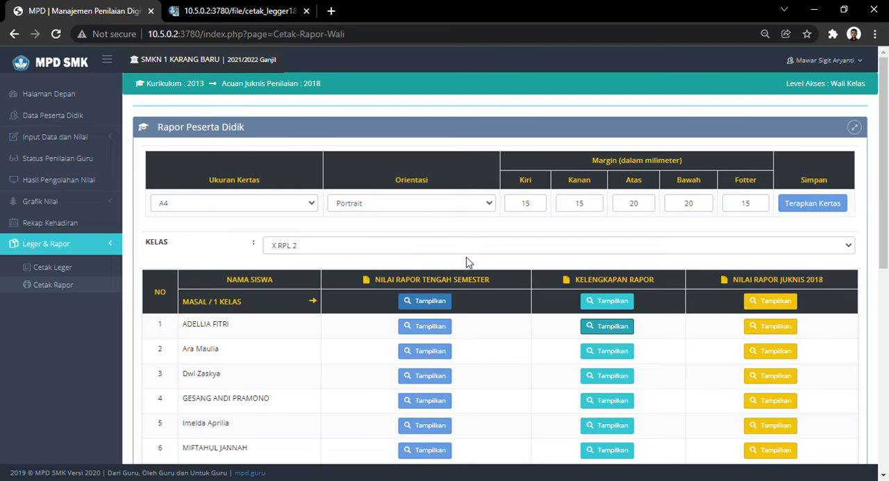
scroll(449, 335, down, 1)
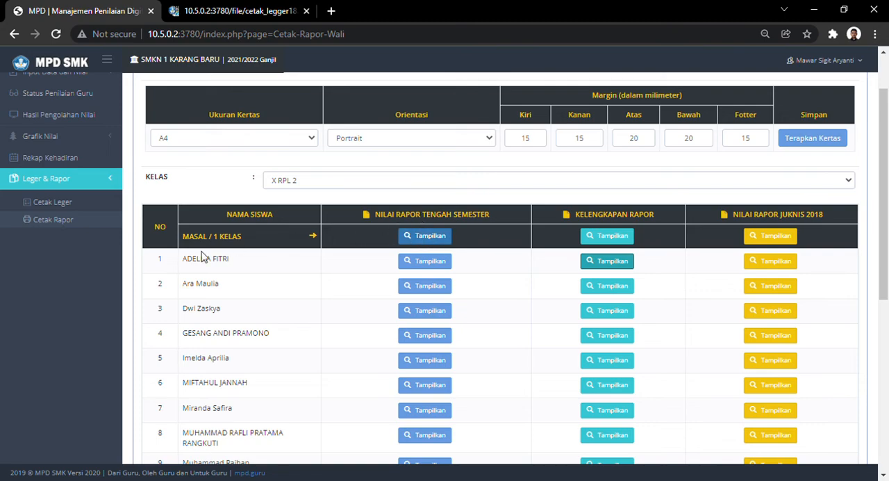
click(426, 236)
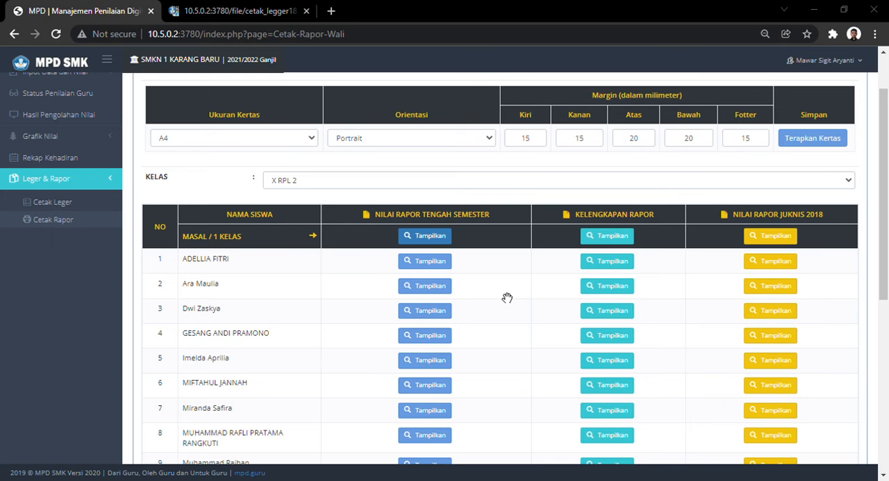
click(826, 11)
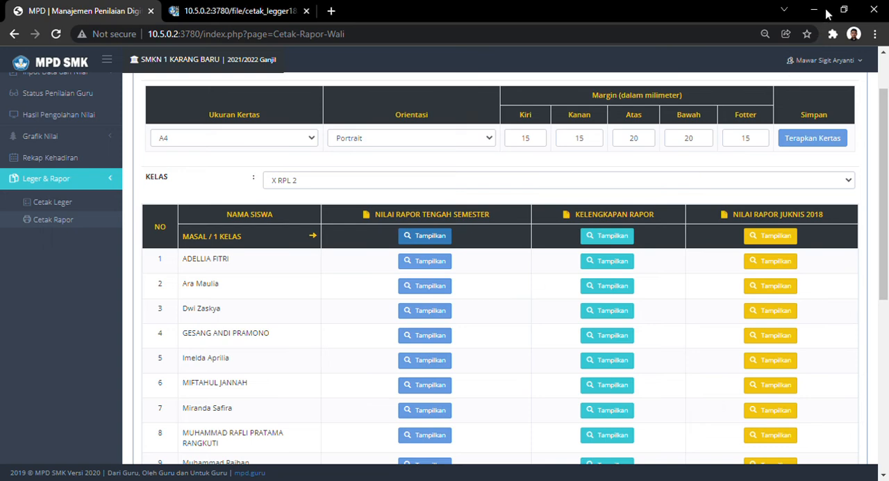
click(594, 237)
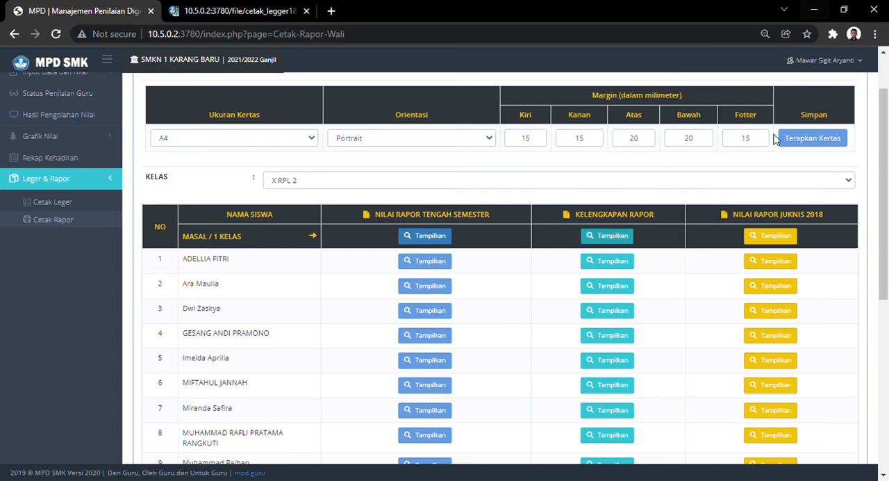
click(772, 237)
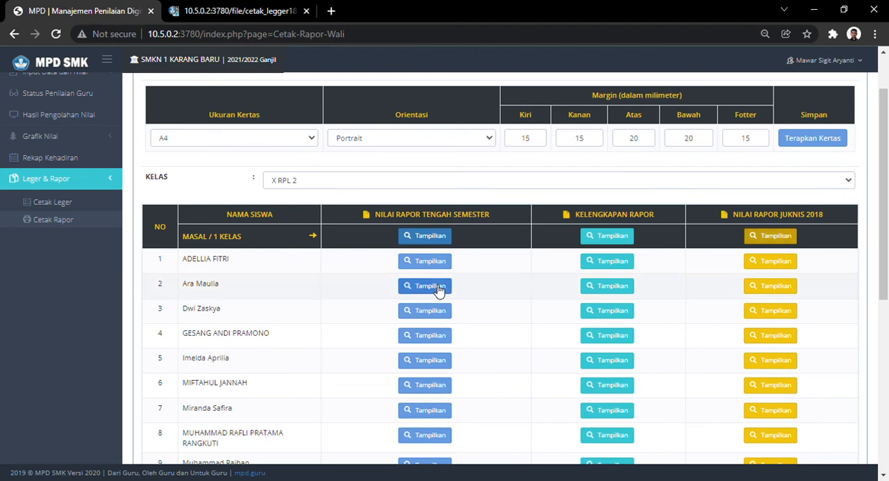
- Look through the Input Data dan Nilai options, open Hasil Pengolahan Nilai and show the Grafik Nilai options
scroll(516, 274, down, 1)
scroll(514, 274, up, 3)
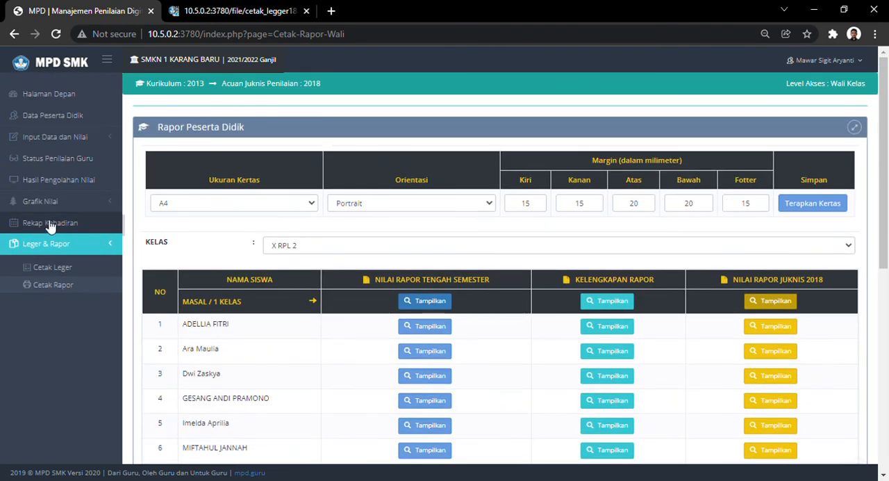
click(70, 138)
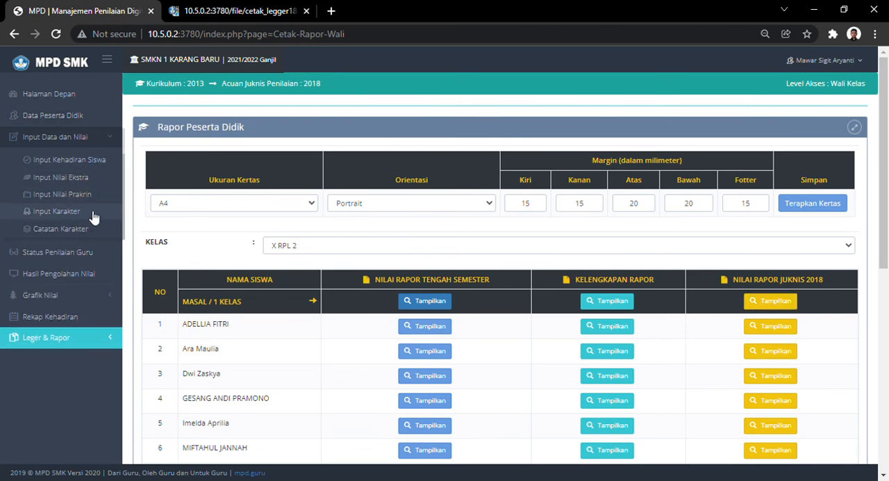
click(66, 275)
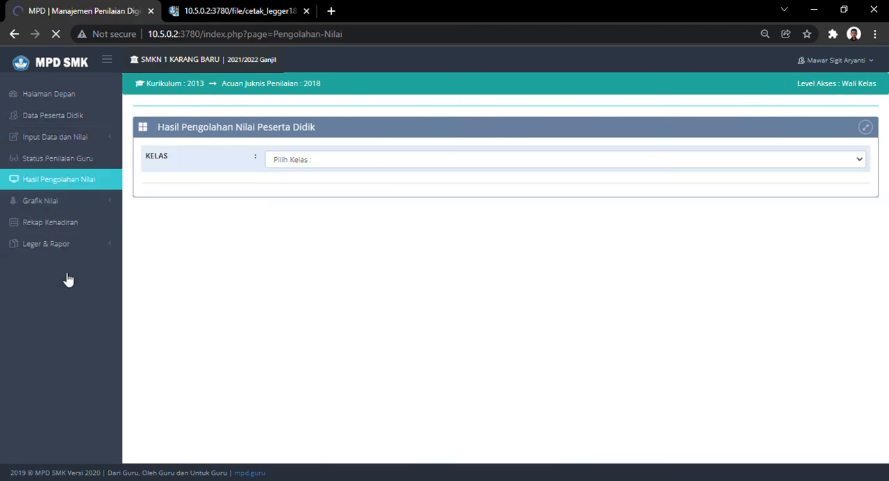
click(70, 204)
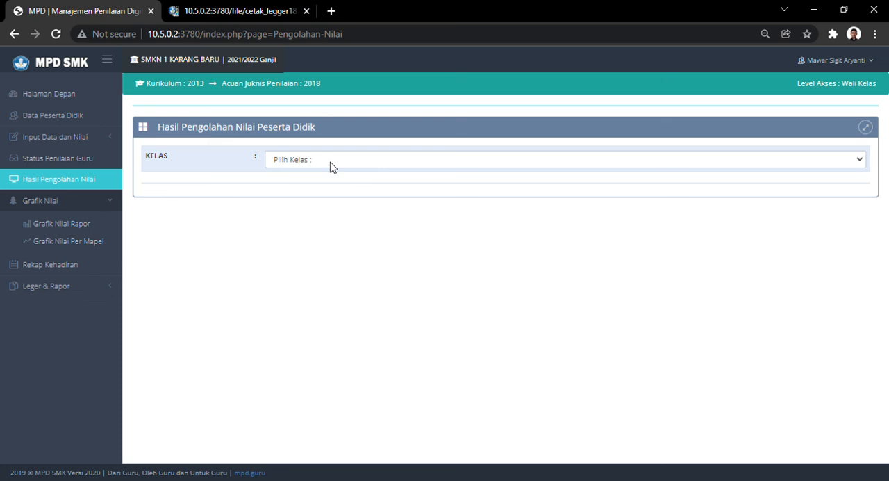
- Open Cetak Leger, select class X RPL 2 and look through the already opened class leger before returning to MPD
click(56, 287)
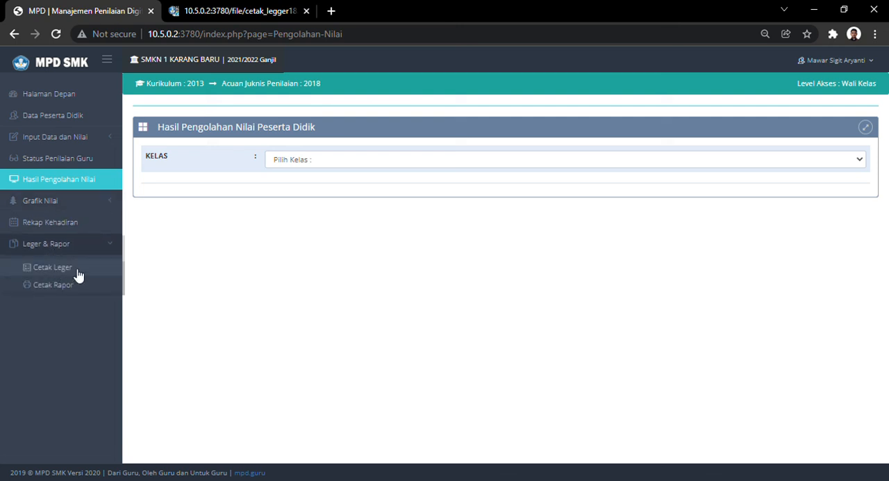
click(77, 271)
click(286, 164)
click(287, 182)
click(222, 3)
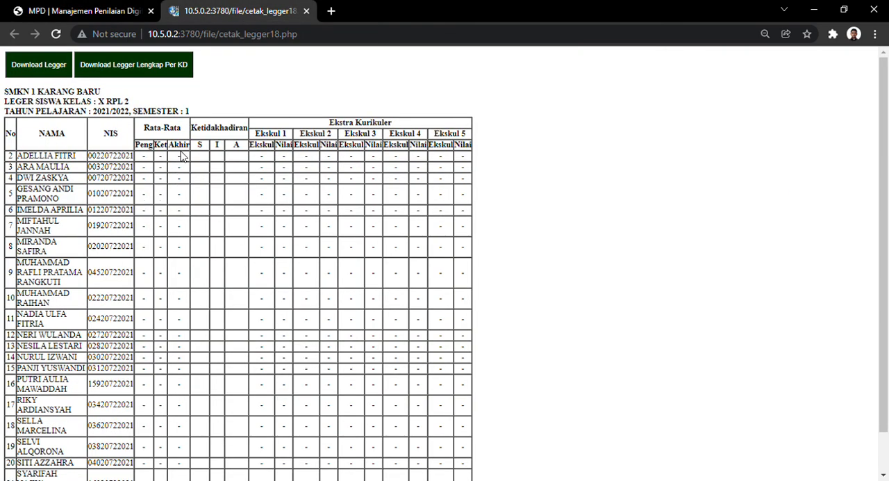
scroll(163, 290, down, 1)
scroll(164, 291, up, 1)
click(48, 10)
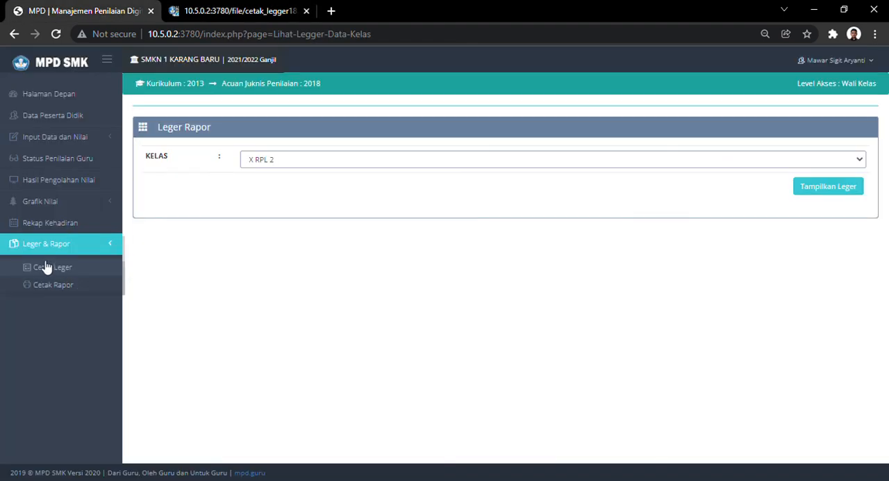
- Open Rekap Kehadiran and examine the attendance list of class X RPL 2
click(65, 224)
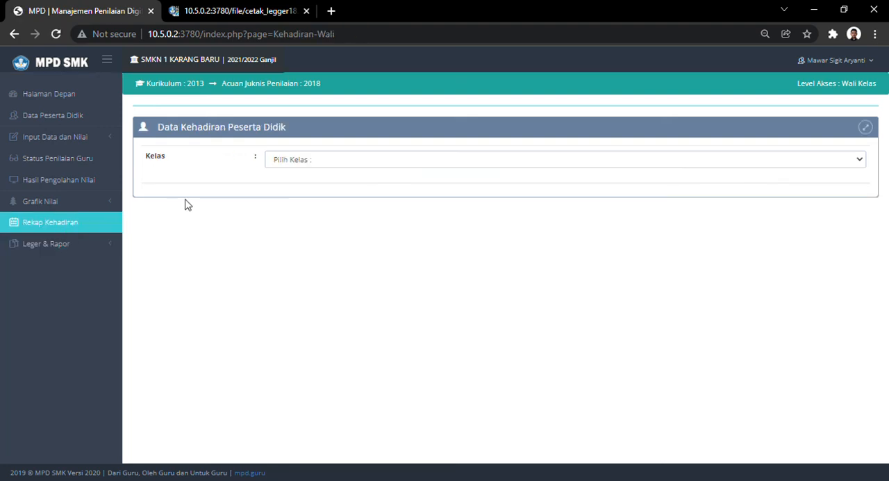
click(287, 183)
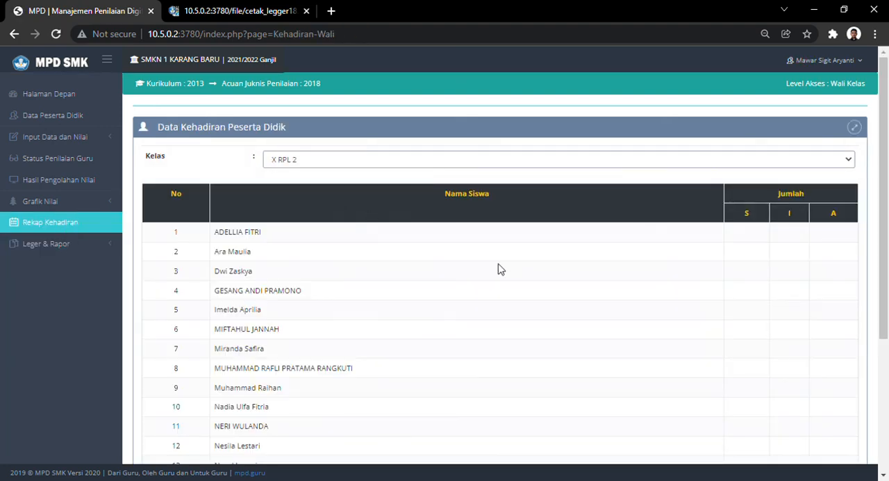
scroll(840, 305, down, 3)
scroll(841, 310, up, 3)
scroll(762, 251, down, 1)
scroll(762, 251, down, 3)
scroll(393, 232, up, 4)
- Open Grafik Nilai Rapor and list the students of class X RPL 2
click(43, 203)
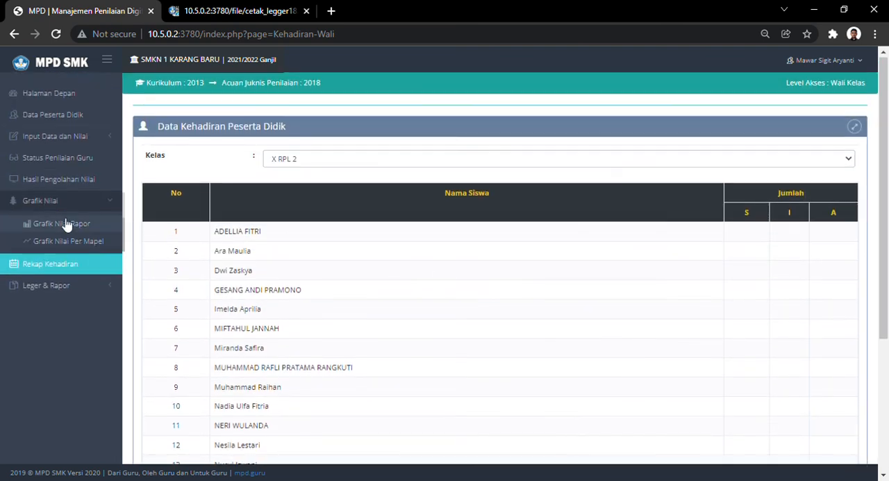
click(62, 221)
click(377, 166)
click(357, 191)
scroll(580, 298, down, 1)
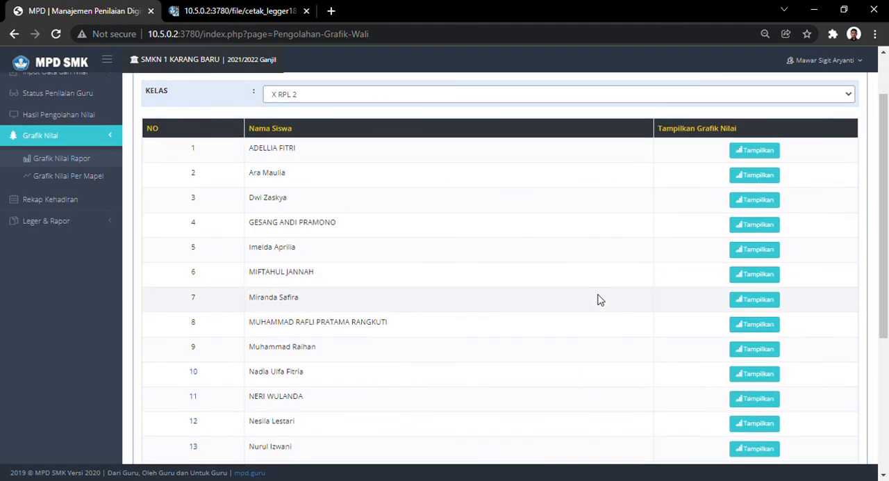
scroll(555, 288, up, 1)
- View the Grafik Nilai Per Mapel of X RPL 2 for Komputer dan Jaringan Dasar, filter it to one student and go back
click(63, 242)
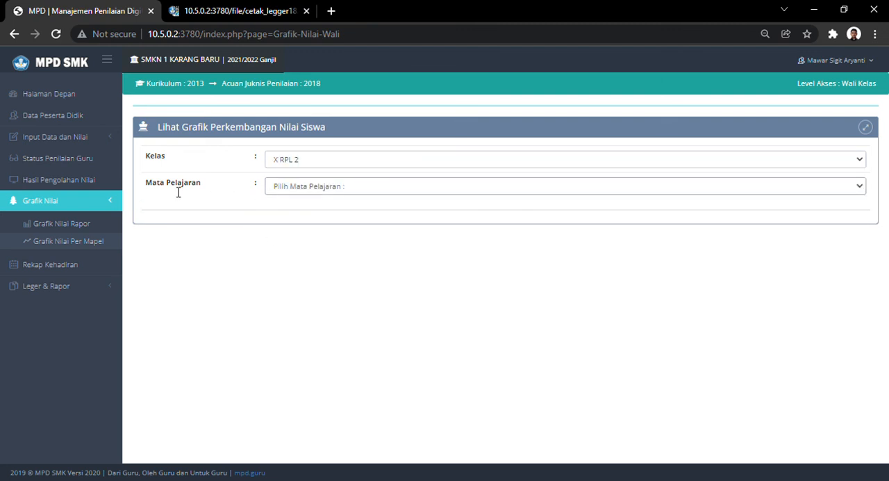
click(310, 217)
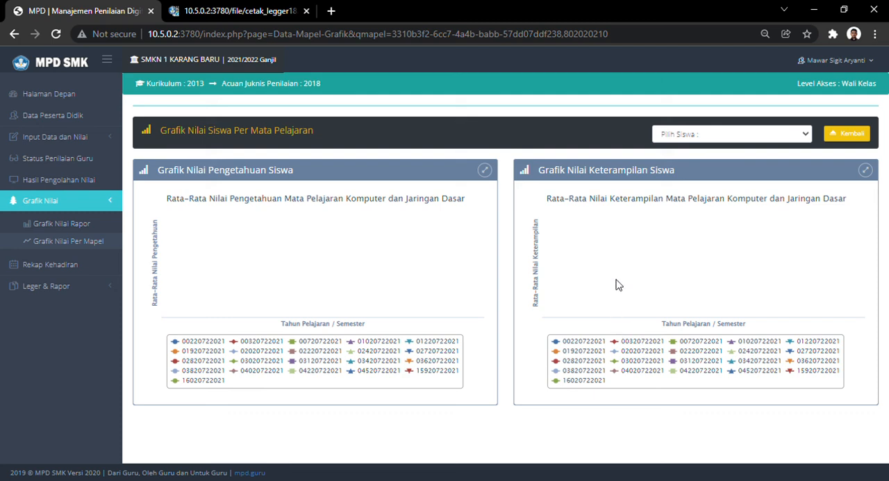
click(698, 159)
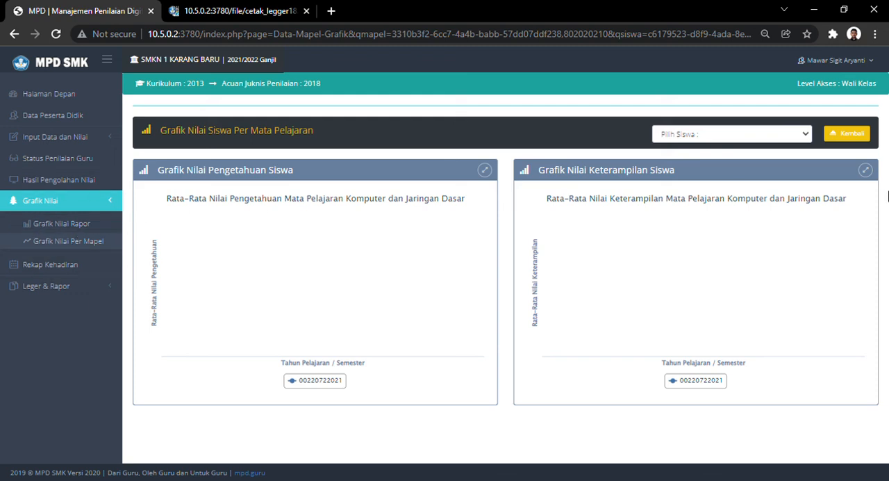
click(856, 136)
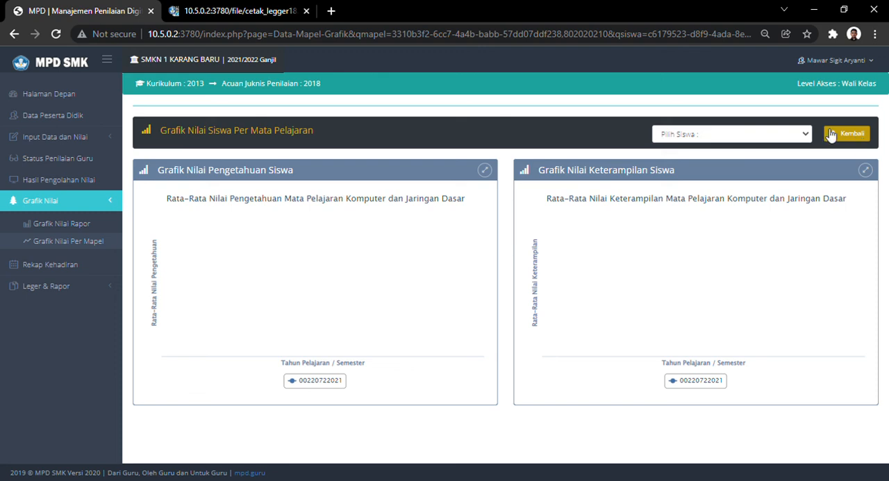